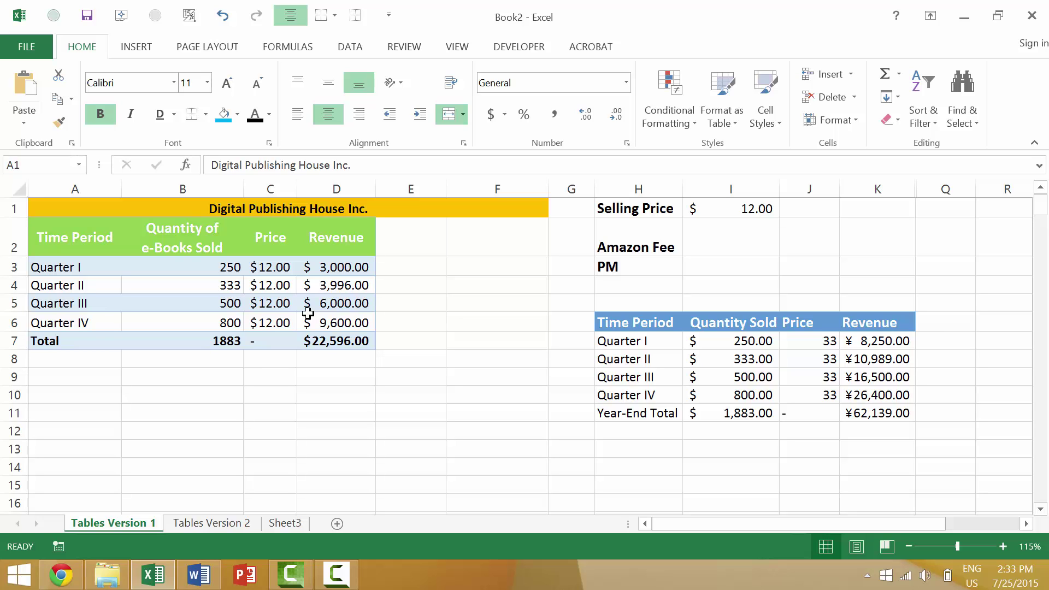
Step: Search the sheet for 'Price' and step through its matches, cycling back to Selling Price in H1
{"action": "key", "text": "ctrl+f"}
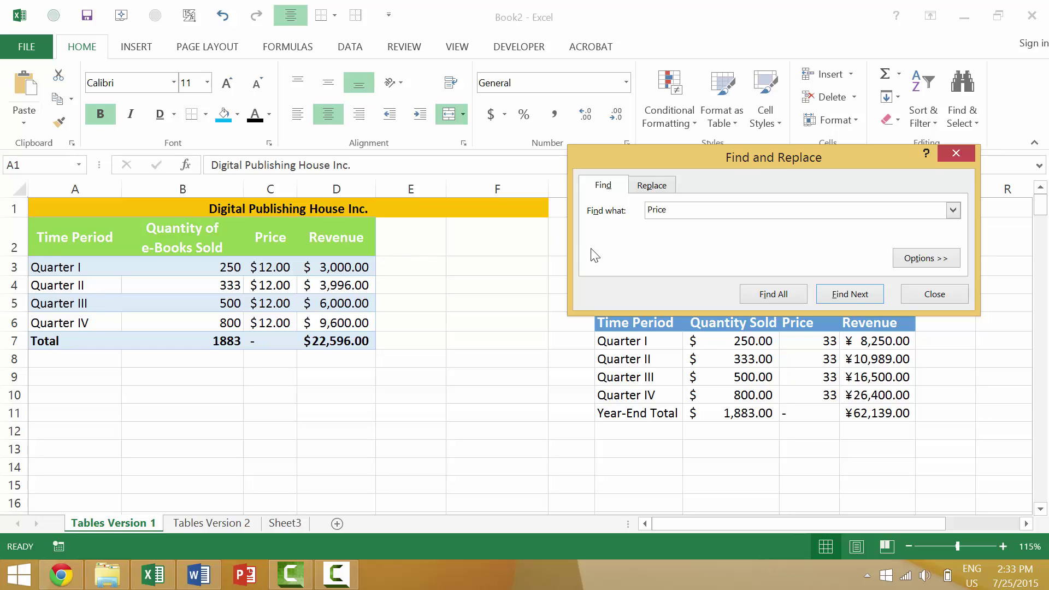
{"action": "left_click", "coordinate": [876, 300]}
{"action": "left_click_drag", "start_coordinate": [835, 244], "coordinate": [352, 352]}
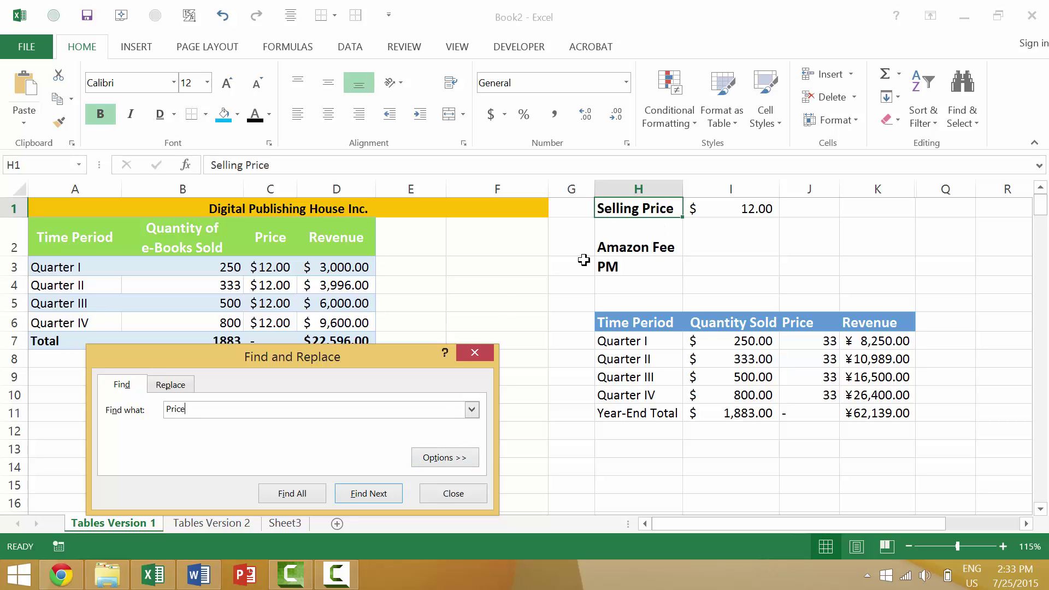
{"action": "left_click", "coordinate": [384, 503]}
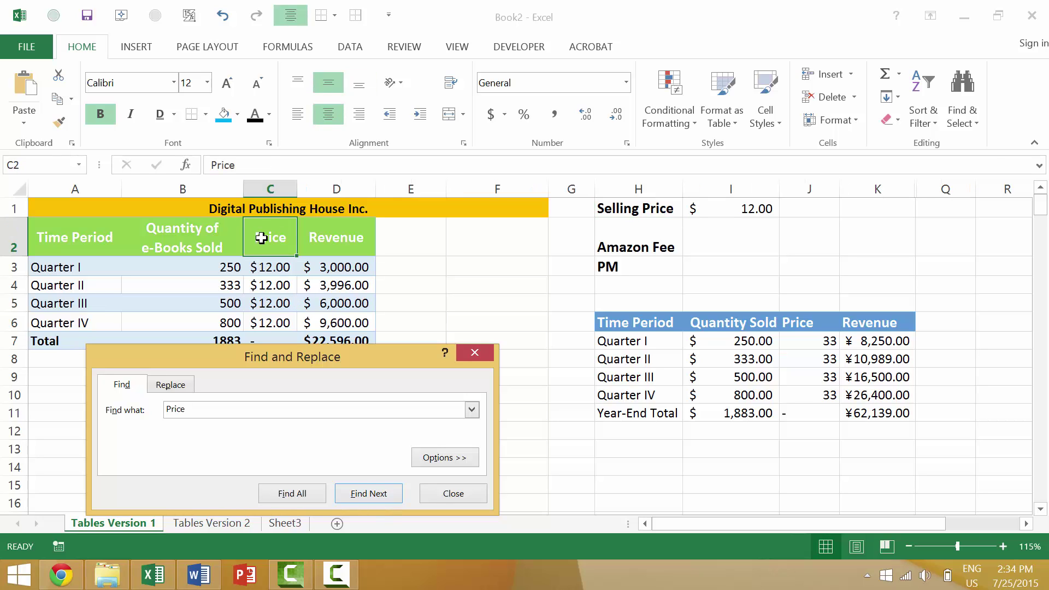
{"action": "left_click", "coordinate": [357, 503]}
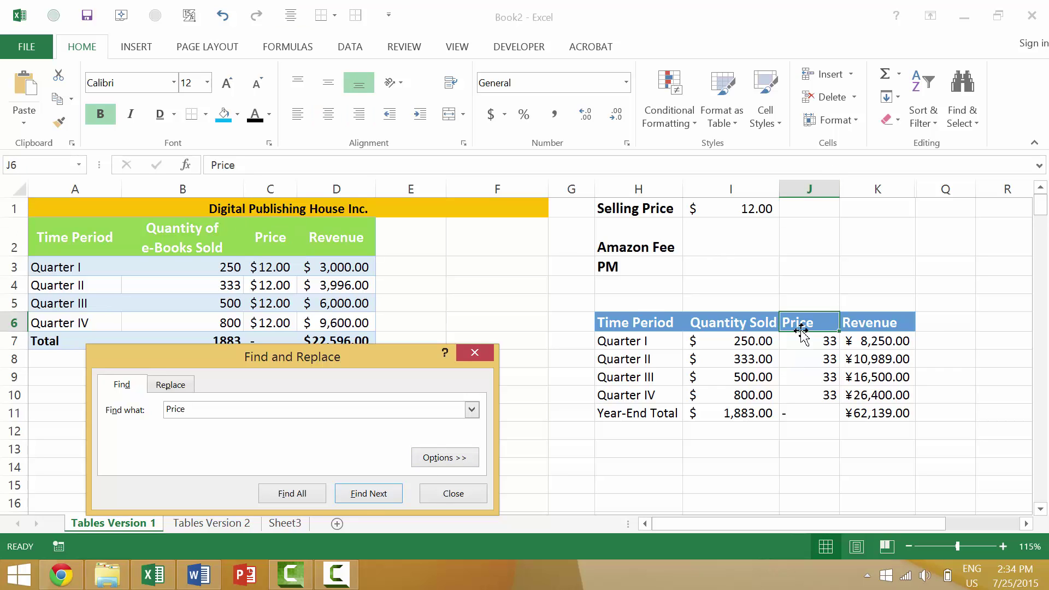
{"action": "left_click", "coordinate": [364, 501]}
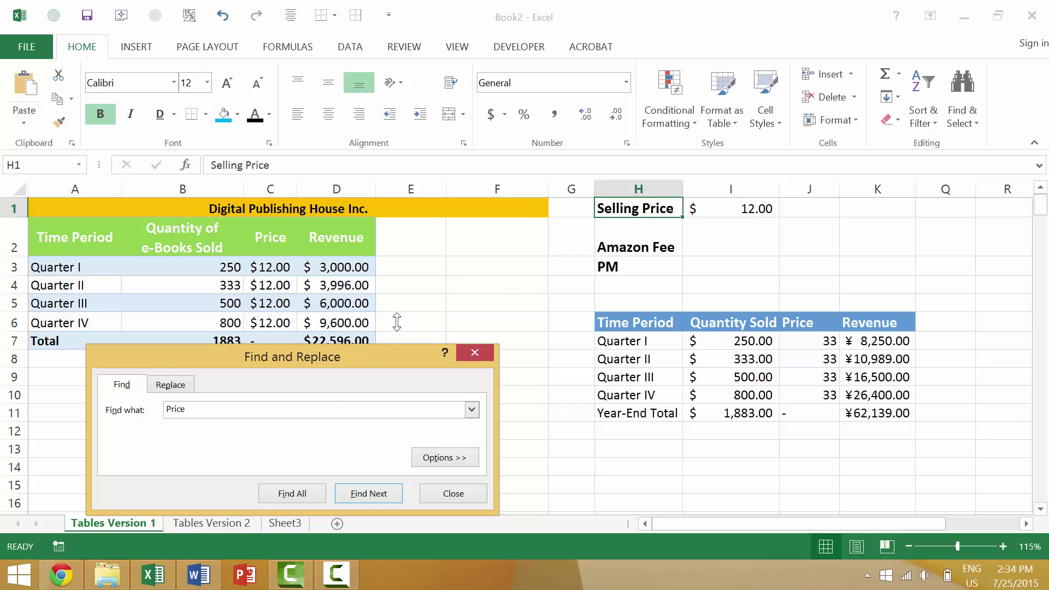
Step: List all 'Price' matches with Find All and enlarge the dialog to show every result
{"action": "key", "text": "alt+i"}
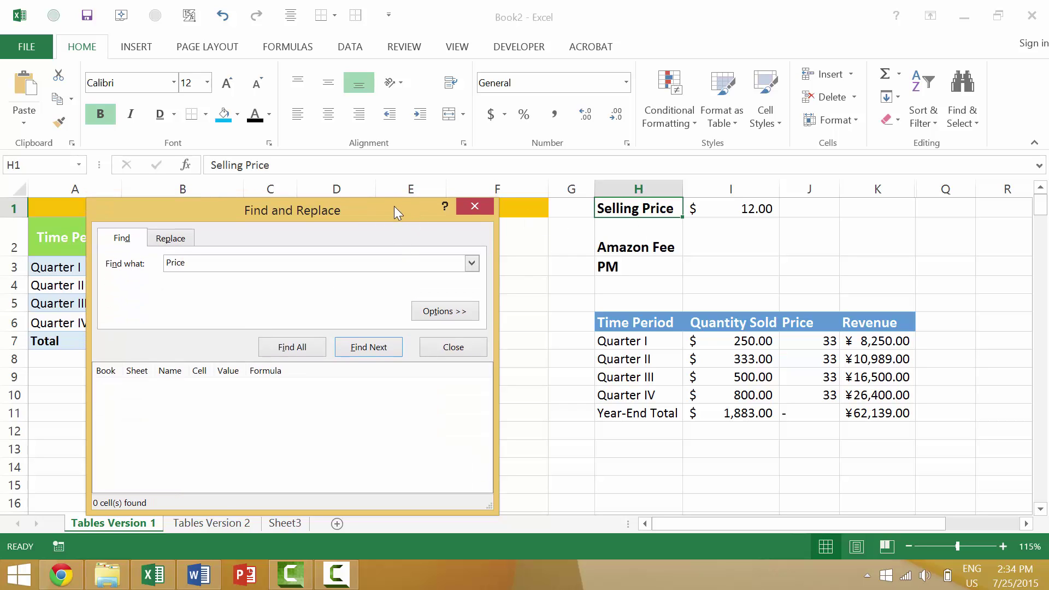
{"action": "left_click_drag", "start_coordinate": [394, 206], "coordinate": [870, 213]}
{"action": "key", "text": "Escape"}
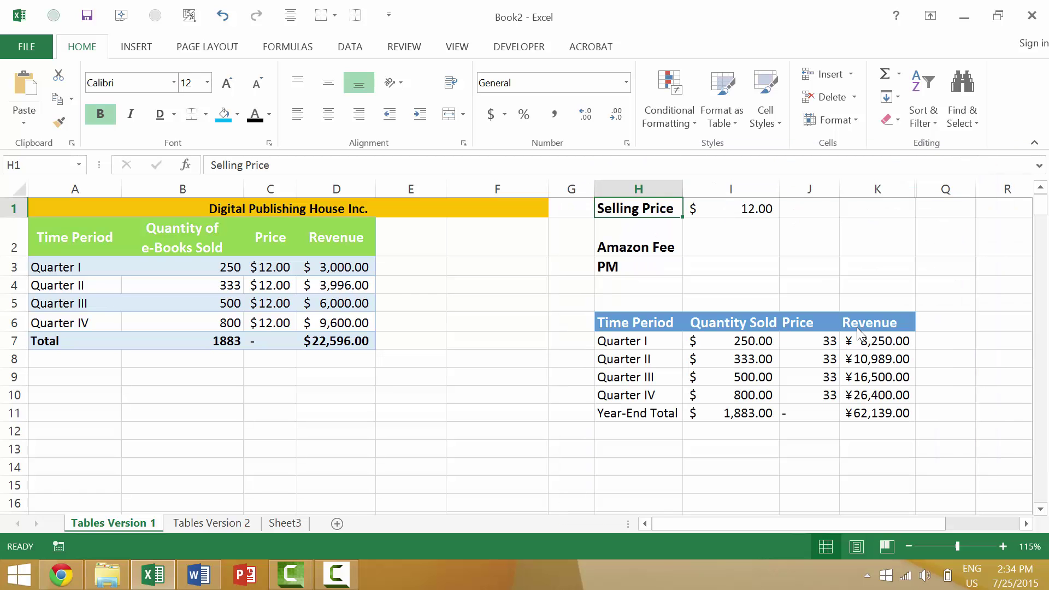
{"action": "key", "text": "ctrl+f"}
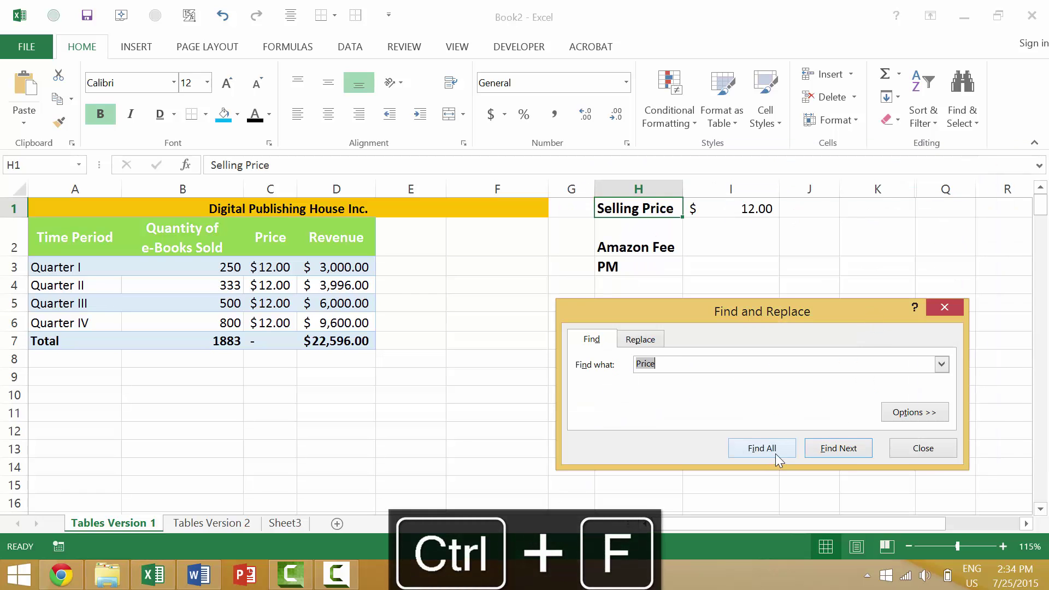
{"action": "left_click", "coordinate": [775, 452]}
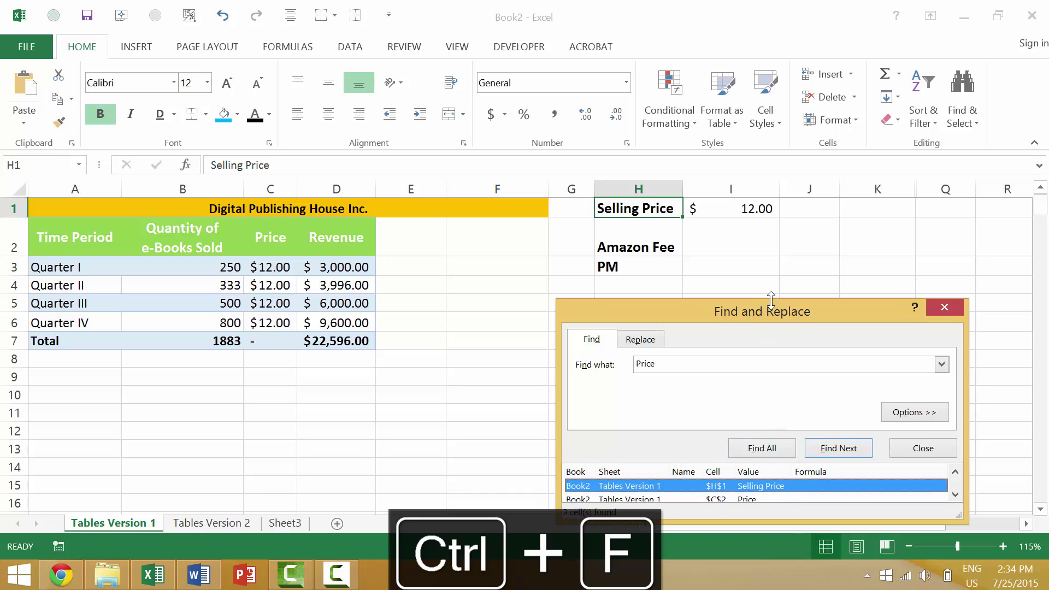
{"action": "left_click_drag", "start_coordinate": [770, 299], "coordinate": [492, 340]}
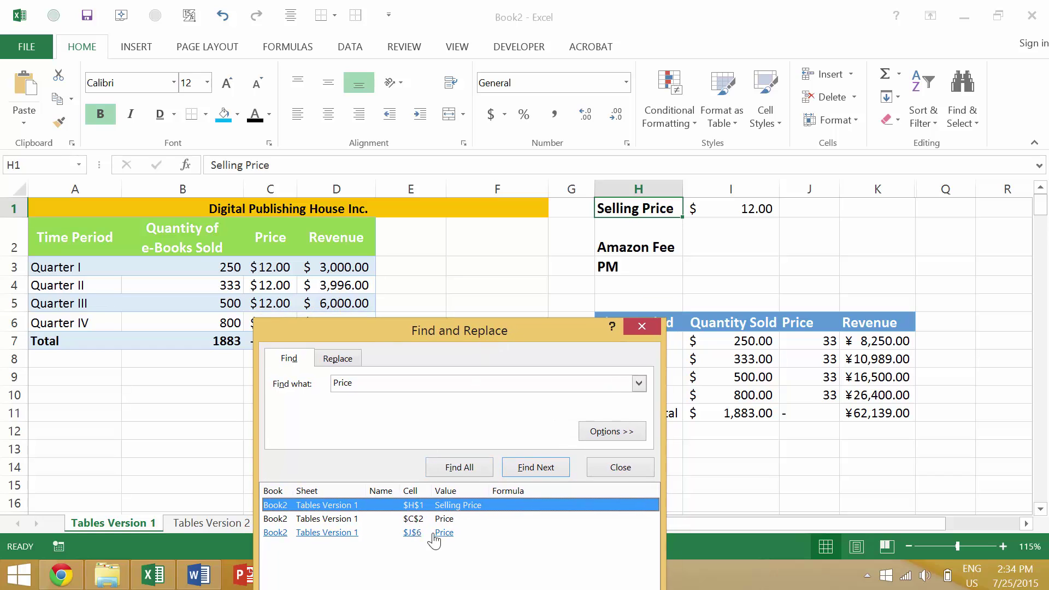
Step: Jump between the Price matches in C2, J6 and H1 from the results list
{"action": "left_click", "coordinate": [410, 519]}
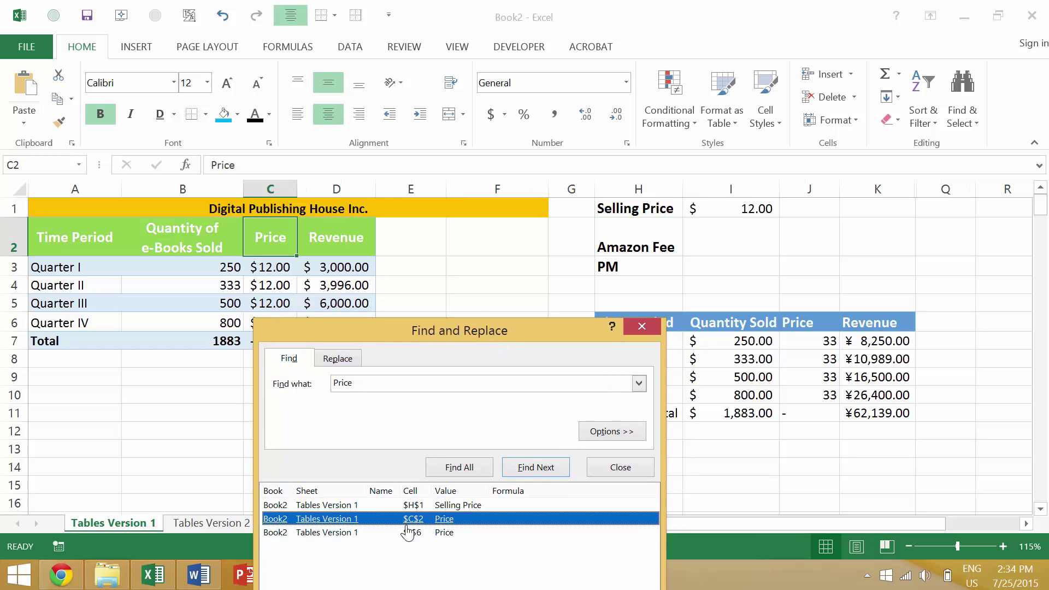
{"action": "left_click", "coordinate": [409, 532]}
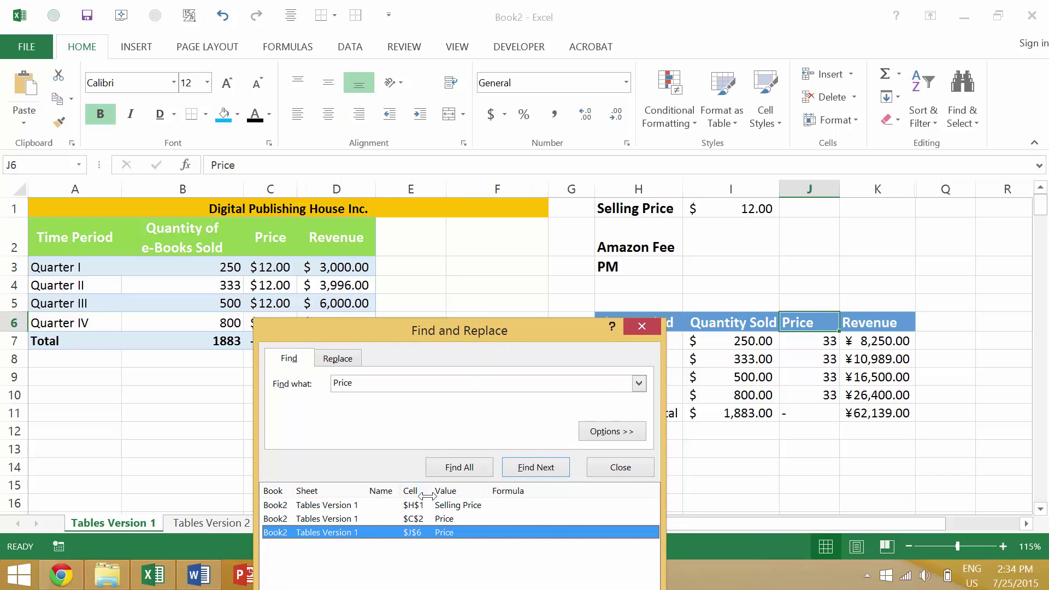
{"action": "left_click", "coordinate": [412, 504]}
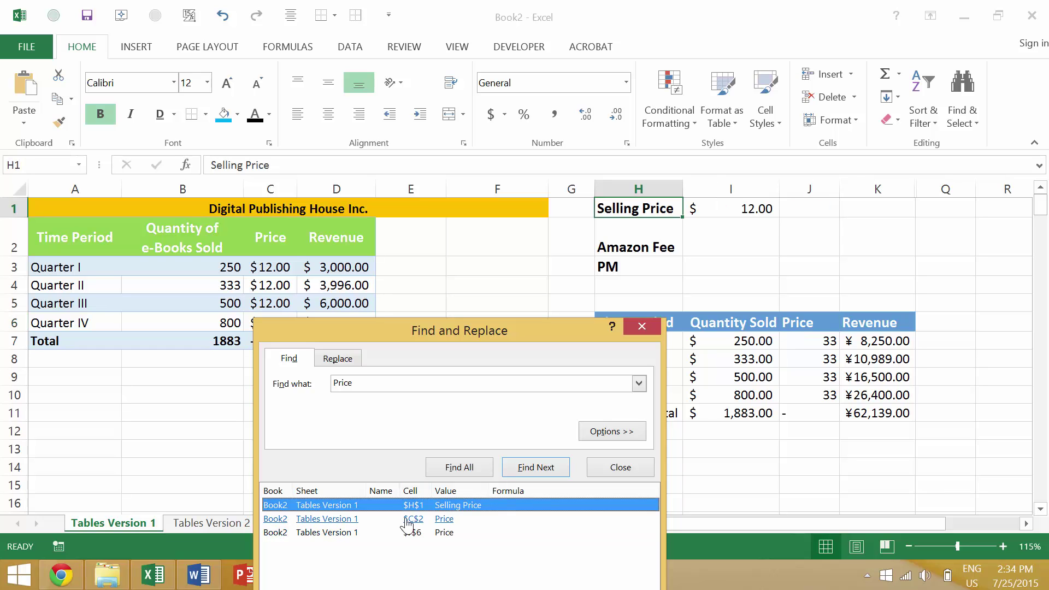
{"action": "left_click", "coordinate": [408, 519]}
{"action": "left_click", "coordinate": [410, 533]}
{"action": "left_click", "coordinate": [411, 505]}
{"action": "left_click", "coordinate": [410, 519]}
{"action": "left_click", "coordinate": [410, 533]}
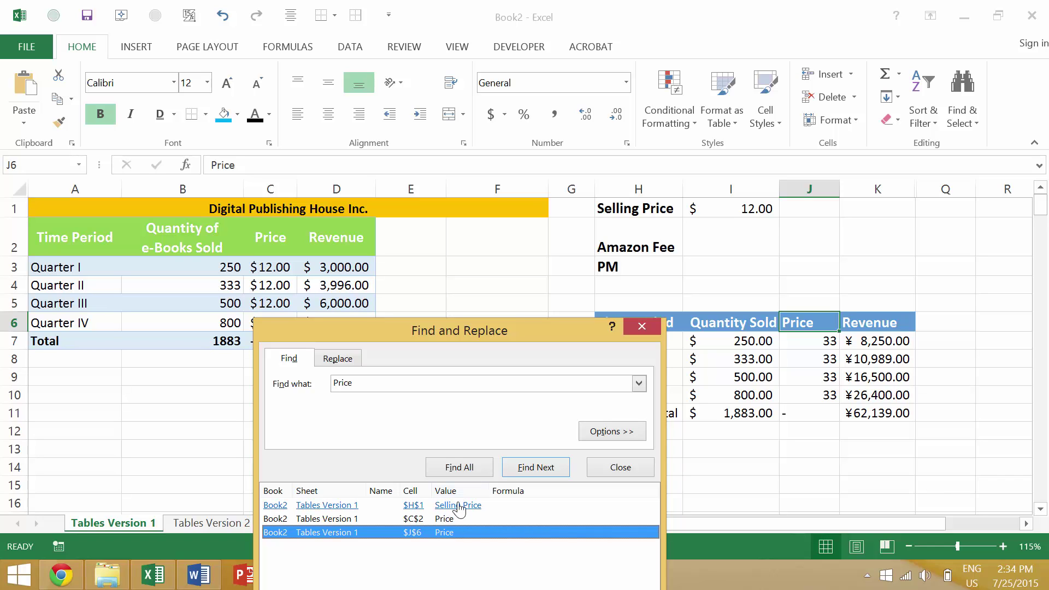
{"action": "left_click", "coordinate": [455, 506]}
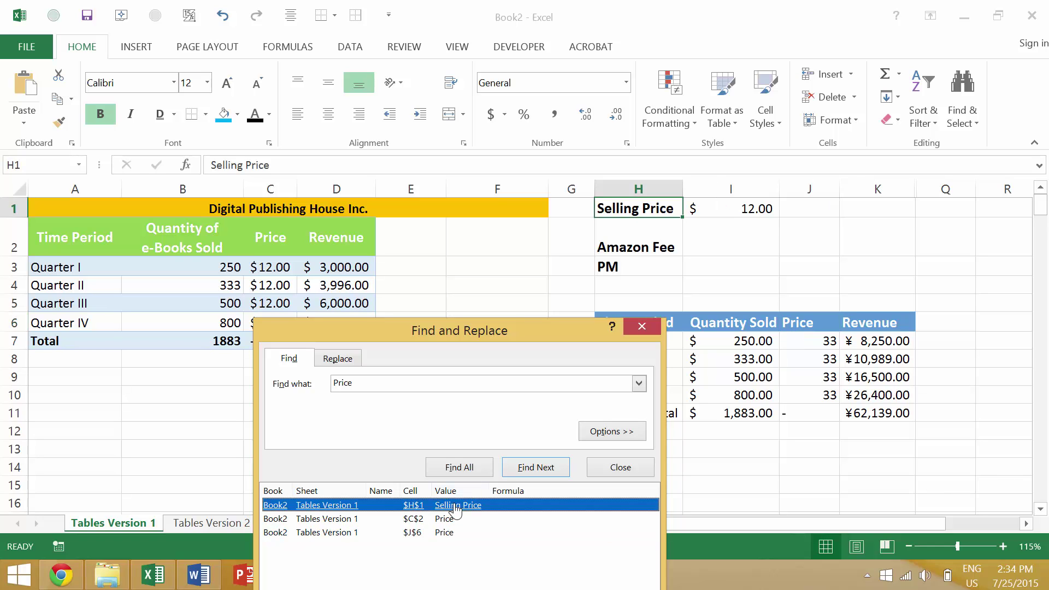
{"action": "left_click", "coordinate": [445, 519]}
{"action": "left_click", "coordinate": [445, 533]}
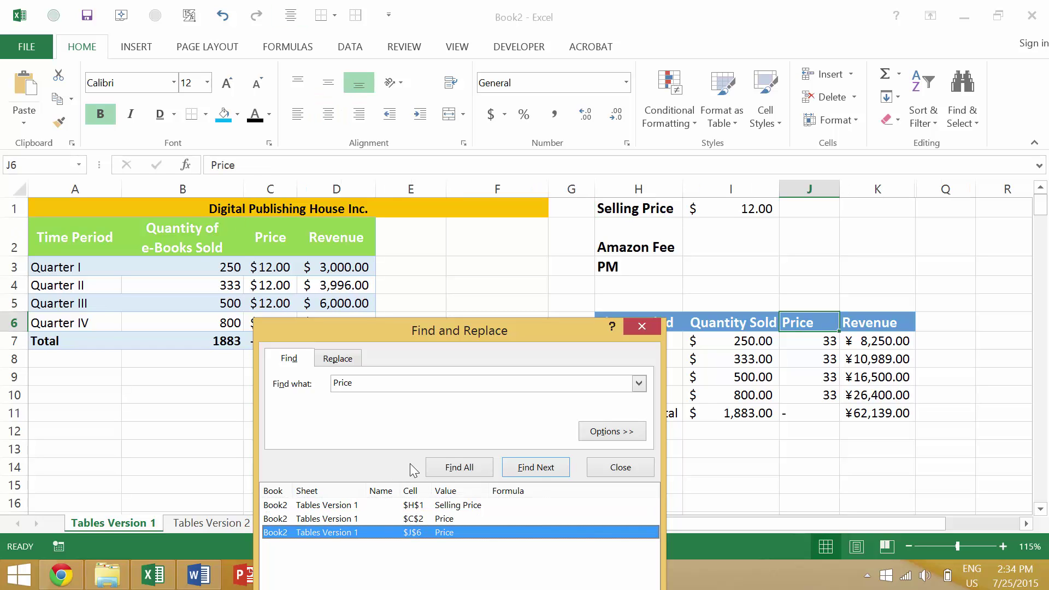
Step: Set Within to Workbook and Find All to list 'Price' matches across both sheets
{"action": "left_click", "coordinate": [625, 434]}
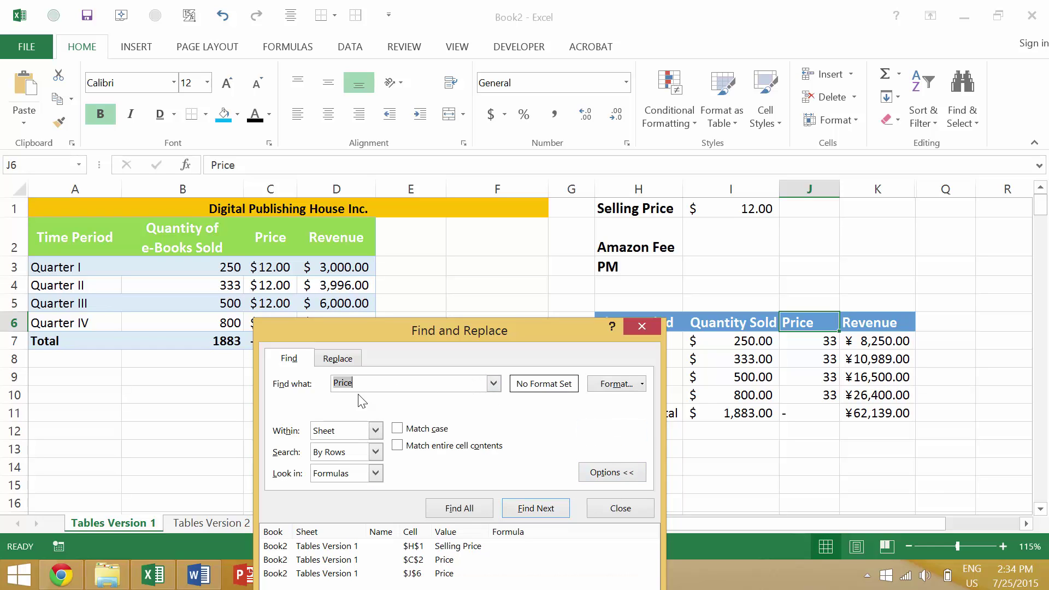
{"action": "left_click", "coordinate": [337, 433]}
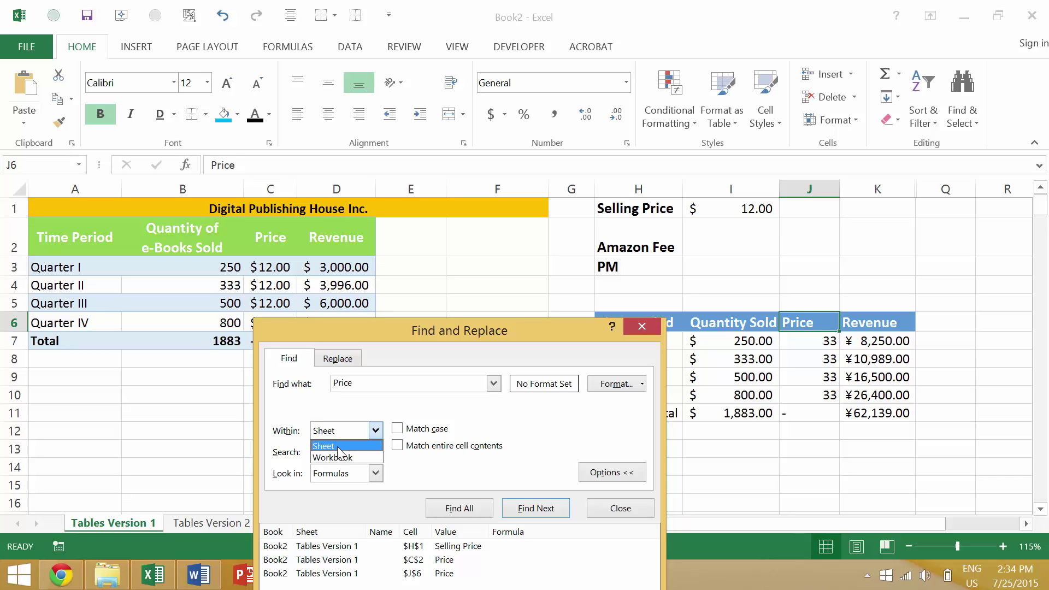
{"action": "left_click", "coordinate": [339, 458]}
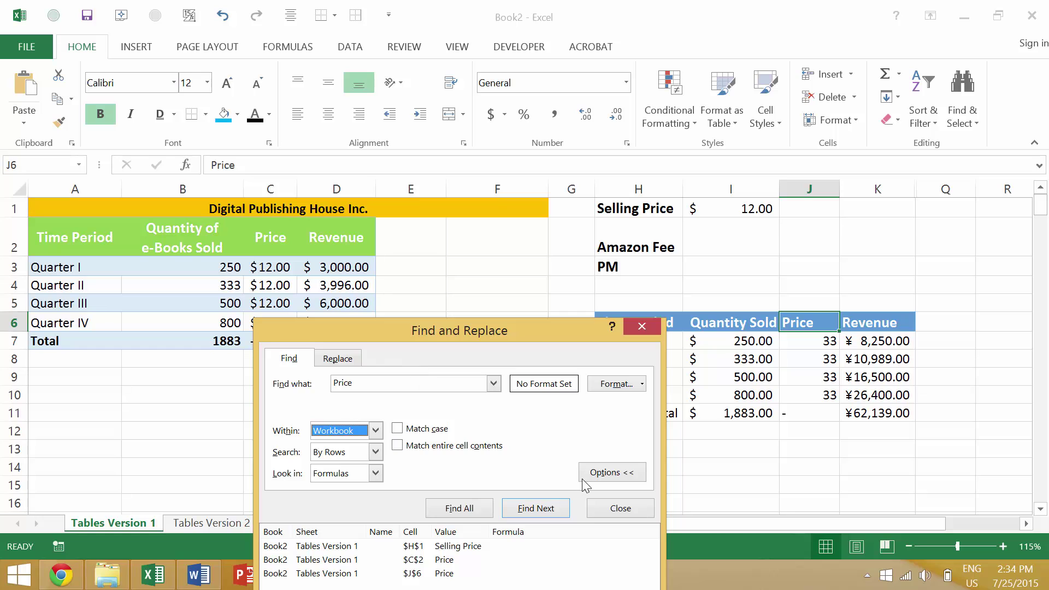
{"action": "left_click", "coordinate": [449, 505]}
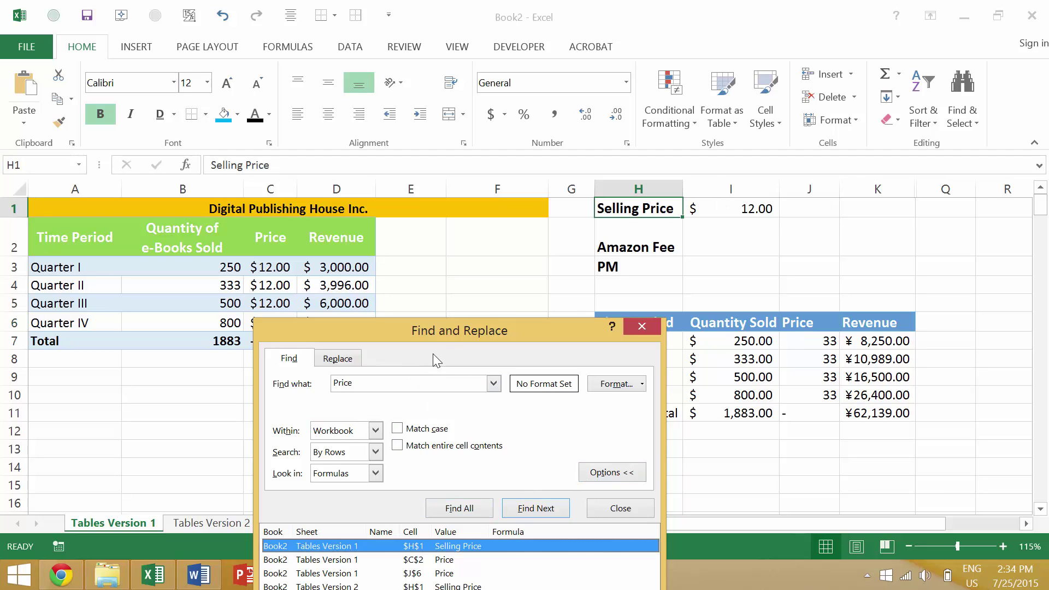
{"action": "left_click_drag", "start_coordinate": [444, 336], "coordinate": [467, 149]}
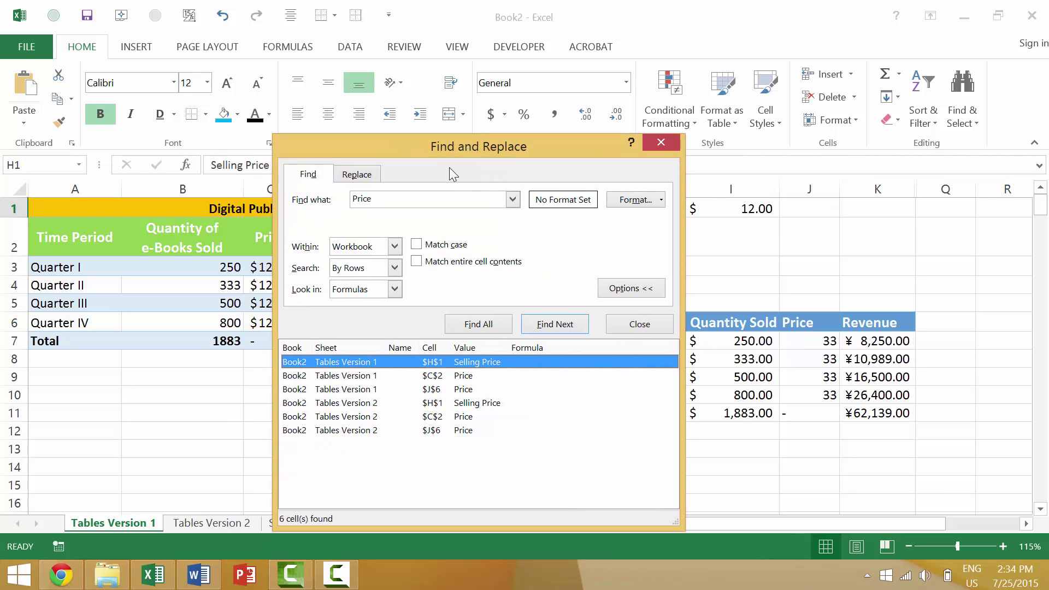
{"action": "left_click", "coordinate": [379, 362]}
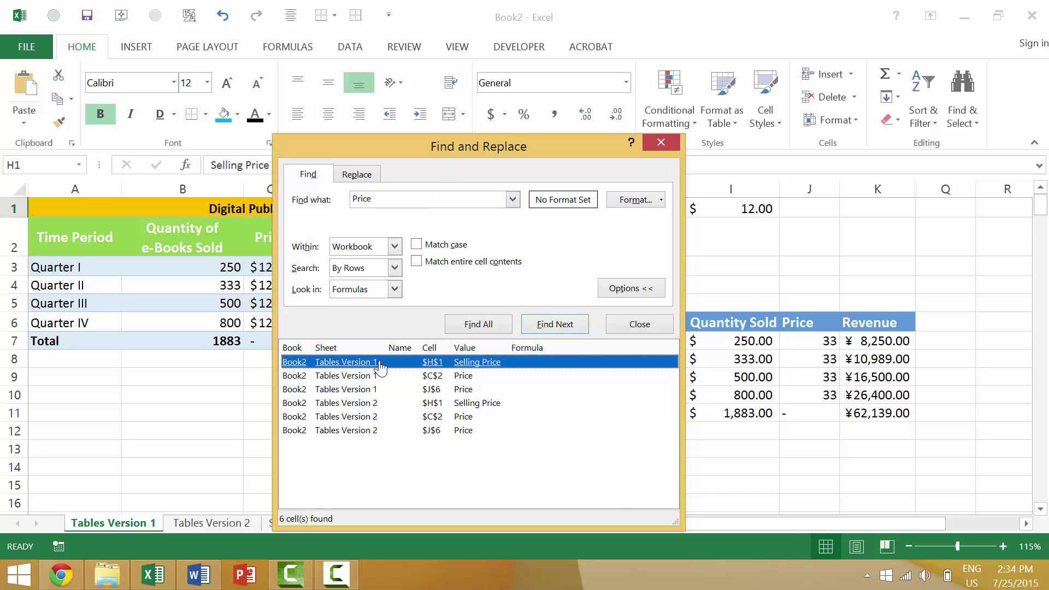
Step: Rerun Find All with Within set to Sheet, then set the scope back to Workbook
{"action": "left_click", "coordinate": [353, 247]}
{"action": "left_click", "coordinate": [352, 259]}
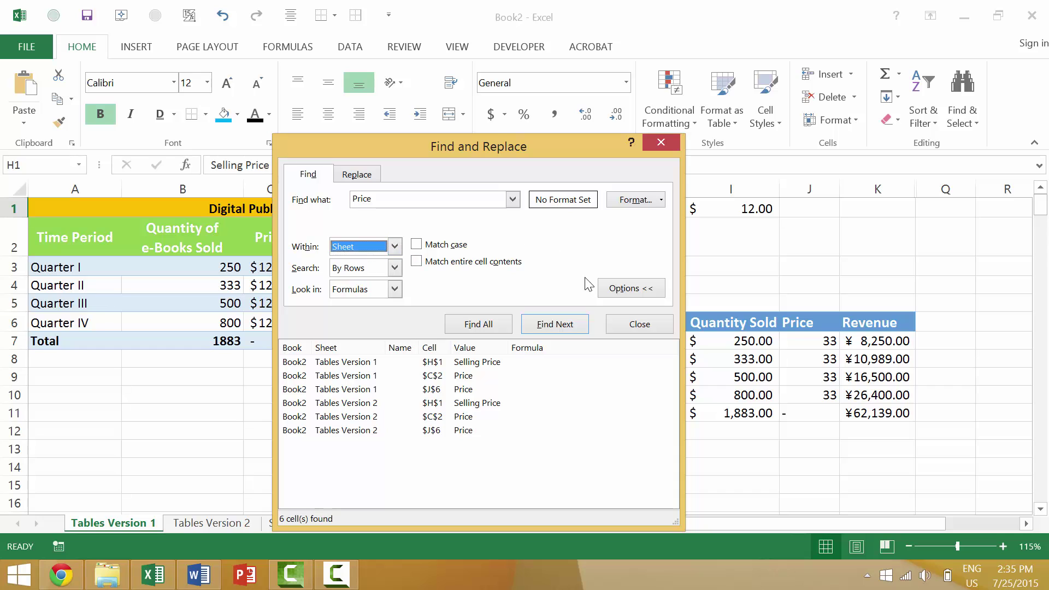
{"action": "left_click", "coordinate": [478, 325]}
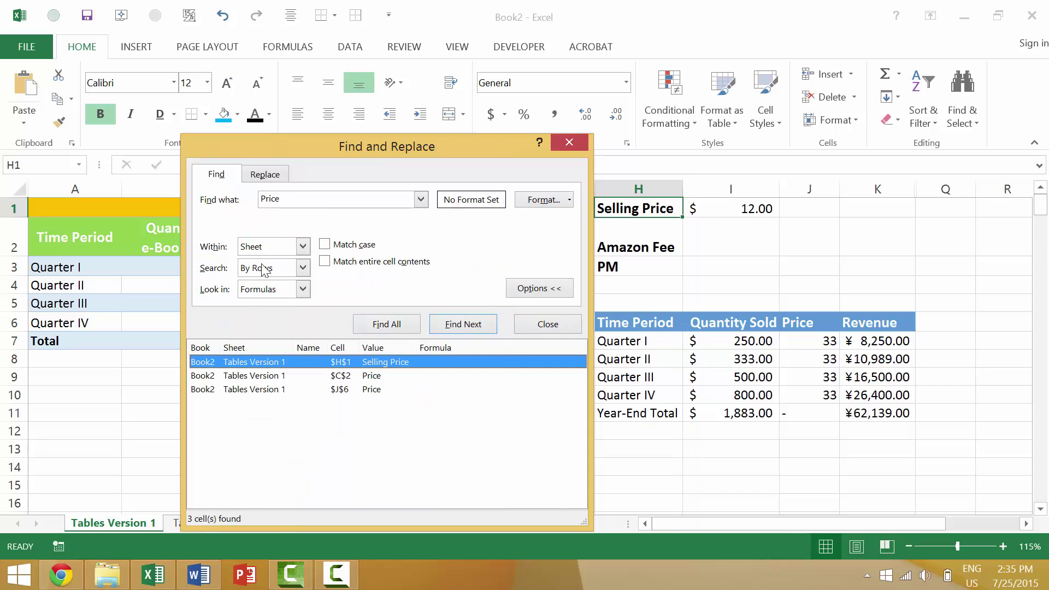
{"action": "left_click", "coordinate": [279, 249]}
{"action": "left_click", "coordinate": [280, 274]}
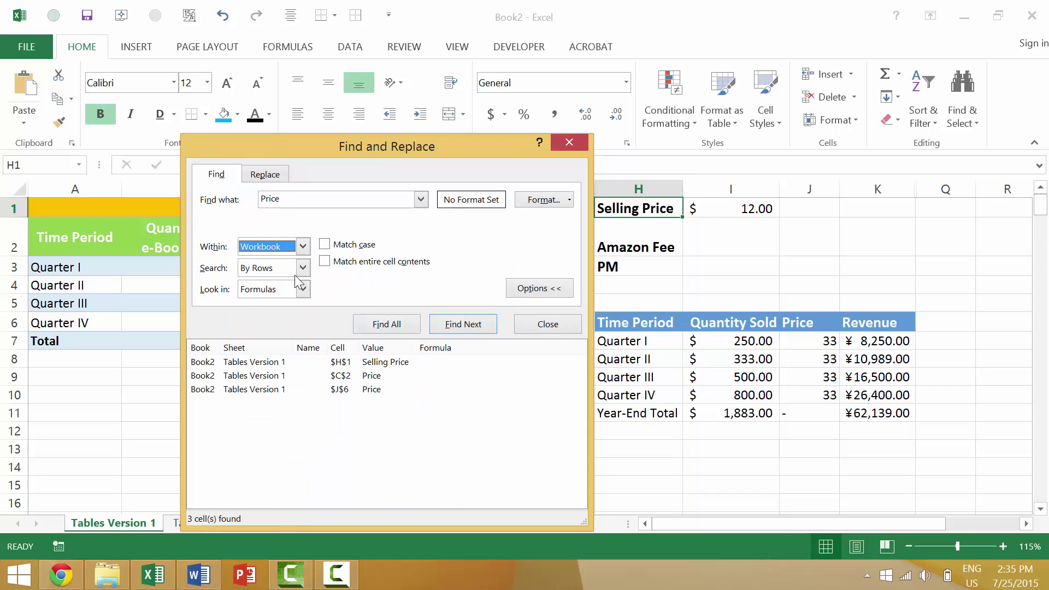
Step: List all six workbook matches and visit each, ending on C2 of Tables Version 2
{"action": "left_click", "coordinate": [389, 325]}
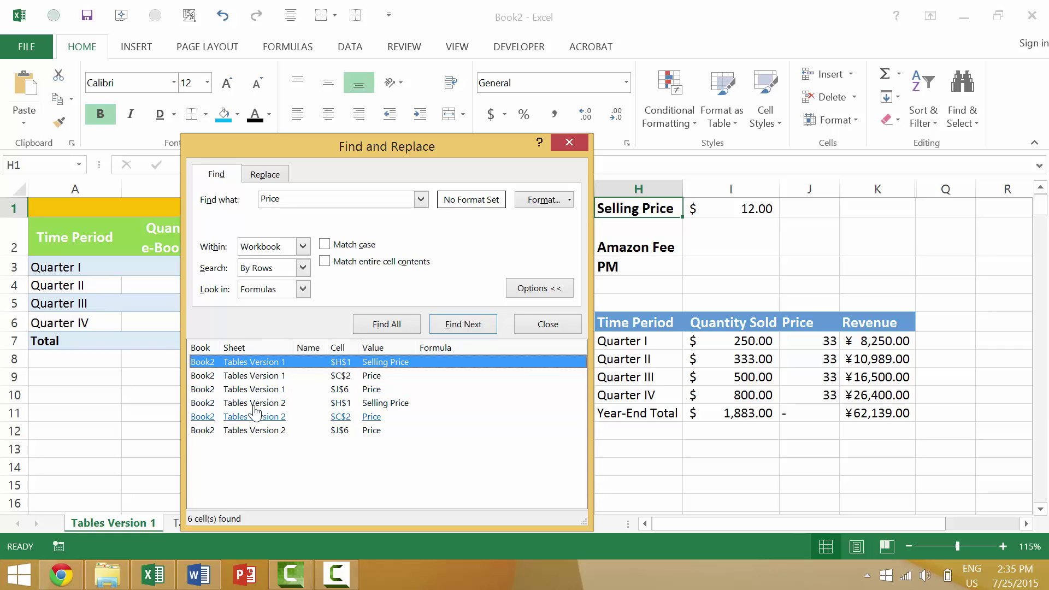
{"action": "left_click", "coordinate": [280, 417]}
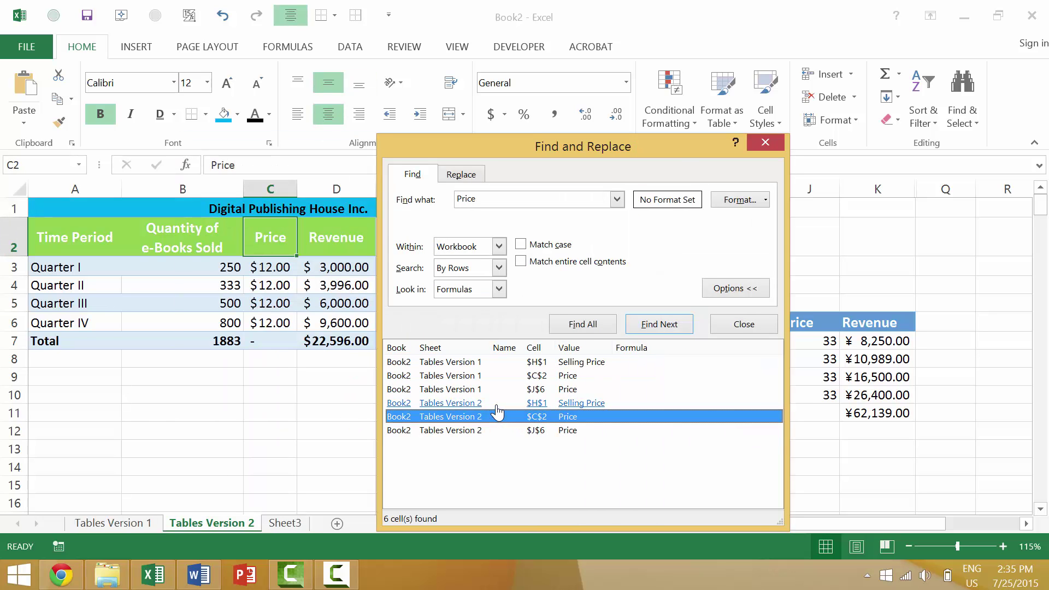
{"action": "left_click", "coordinate": [480, 403]}
{"action": "left_click", "coordinate": [214, 375]}
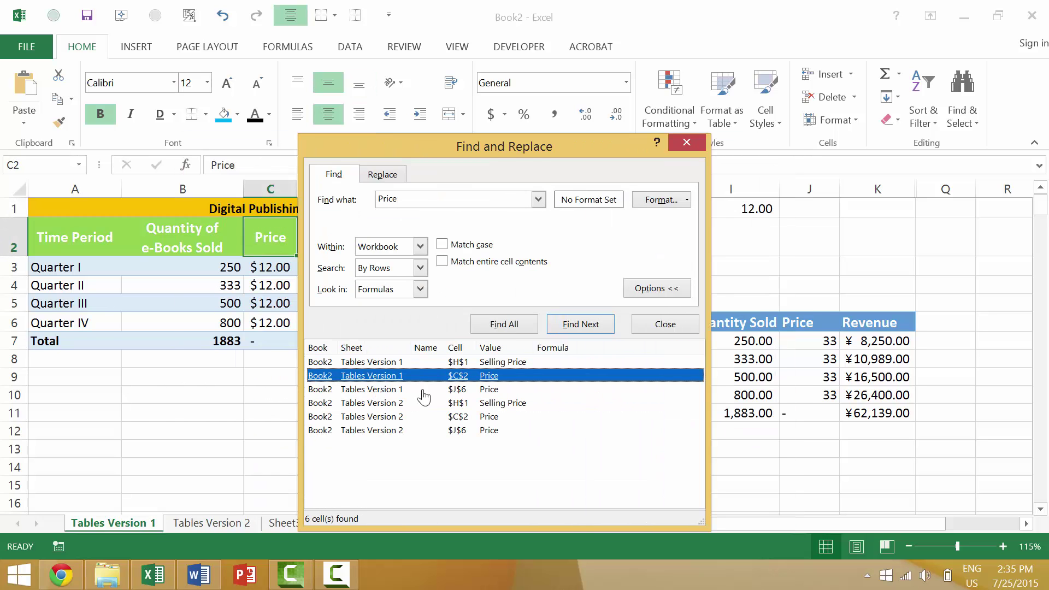
{"action": "left_click", "coordinate": [404, 403]}
{"action": "left_click", "coordinate": [277, 417]}
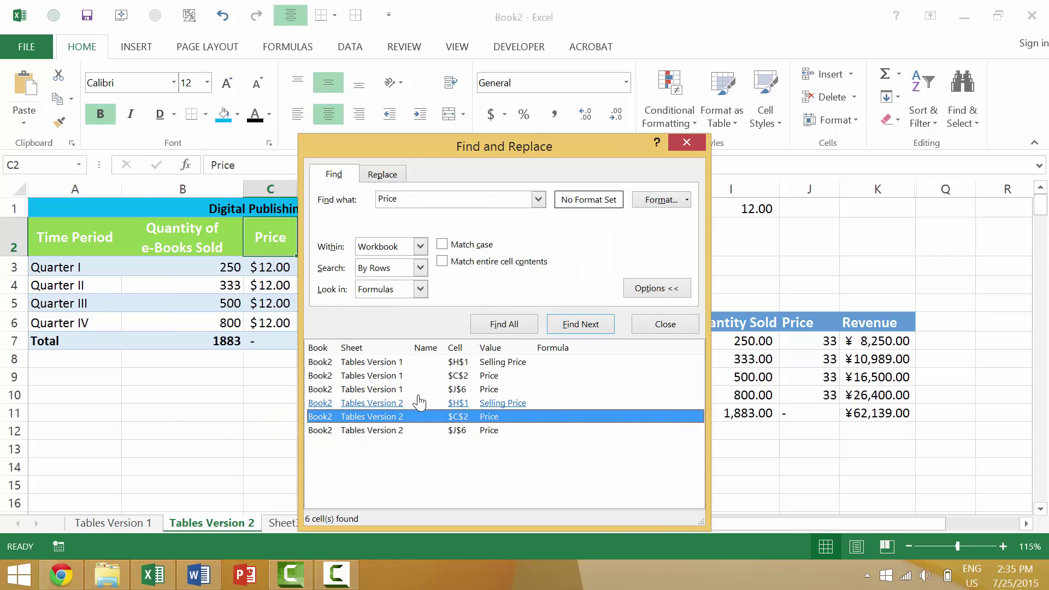
{"action": "left_click", "coordinate": [407, 375]}
{"action": "left_click", "coordinate": [409, 389]}
{"action": "left_click", "coordinate": [409, 403]}
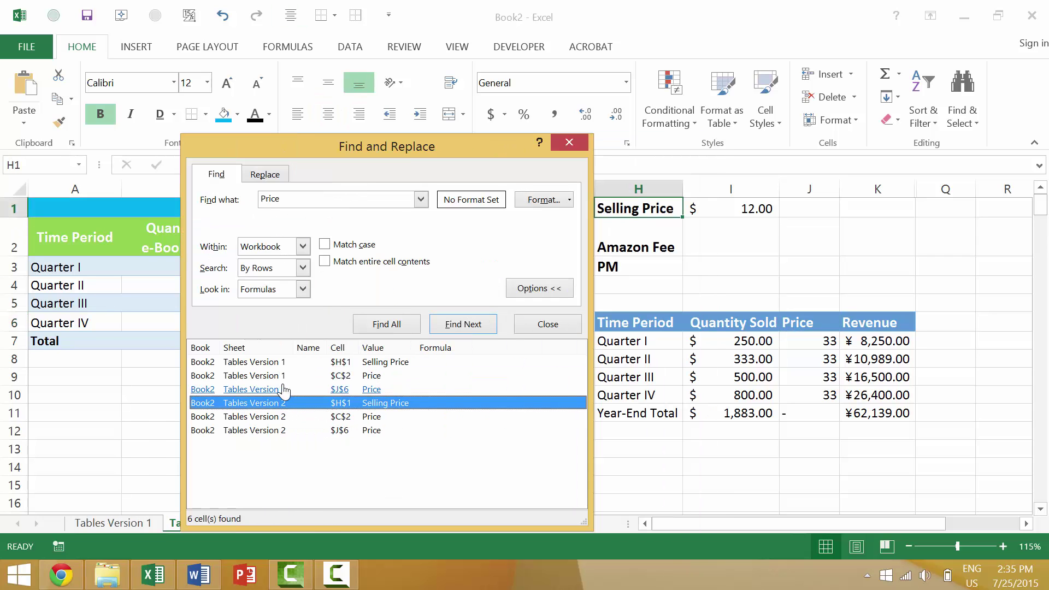
{"action": "left_click", "coordinate": [281, 418]}
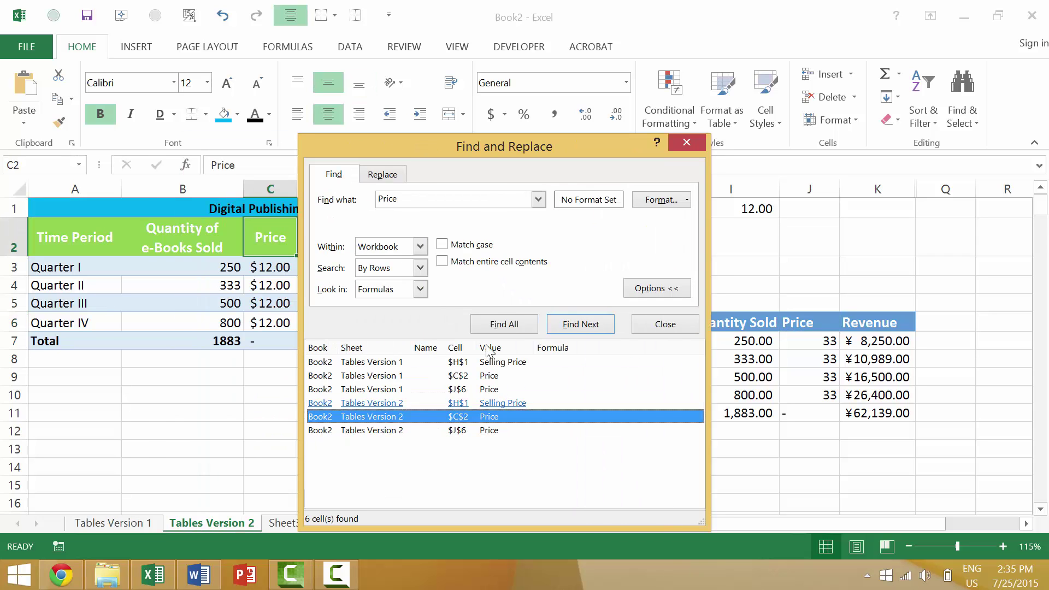
{"action": "left_click_drag", "start_coordinate": [540, 156], "coordinate": [704, 171]}
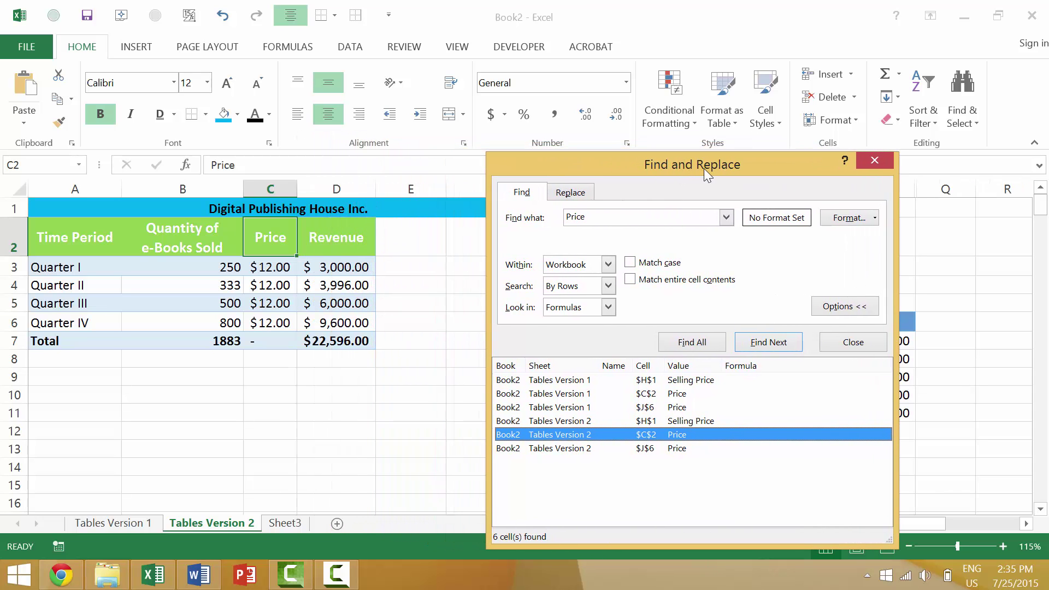
Step: Set Search to By Columns and list all matches for 'price' with Find All
{"action": "left_click", "coordinate": [607, 287]}
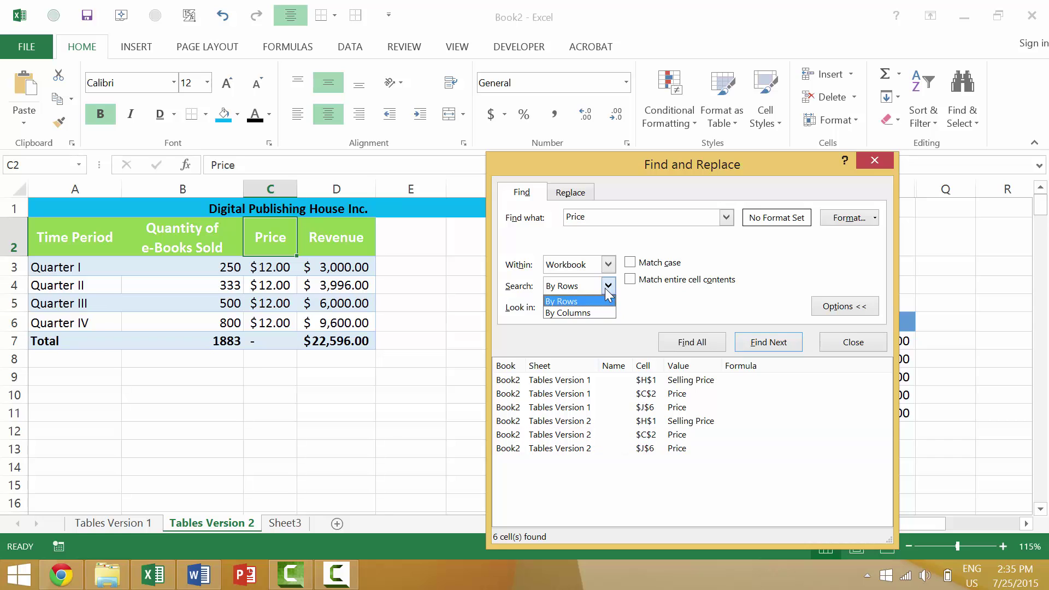
{"action": "left_click", "coordinate": [605, 313]}
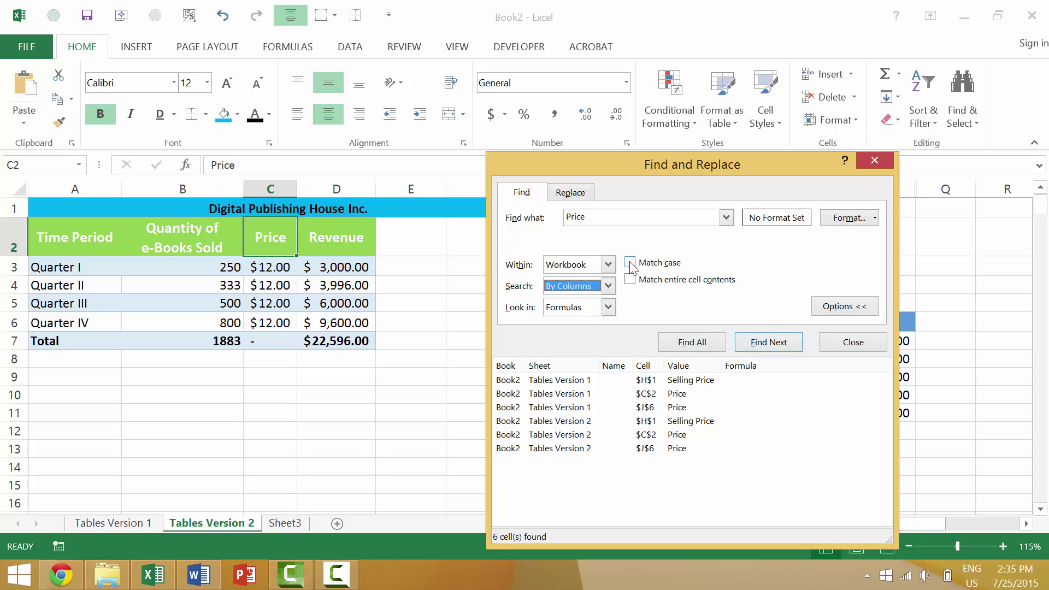
{"action": "left_click", "coordinate": [574, 218]}
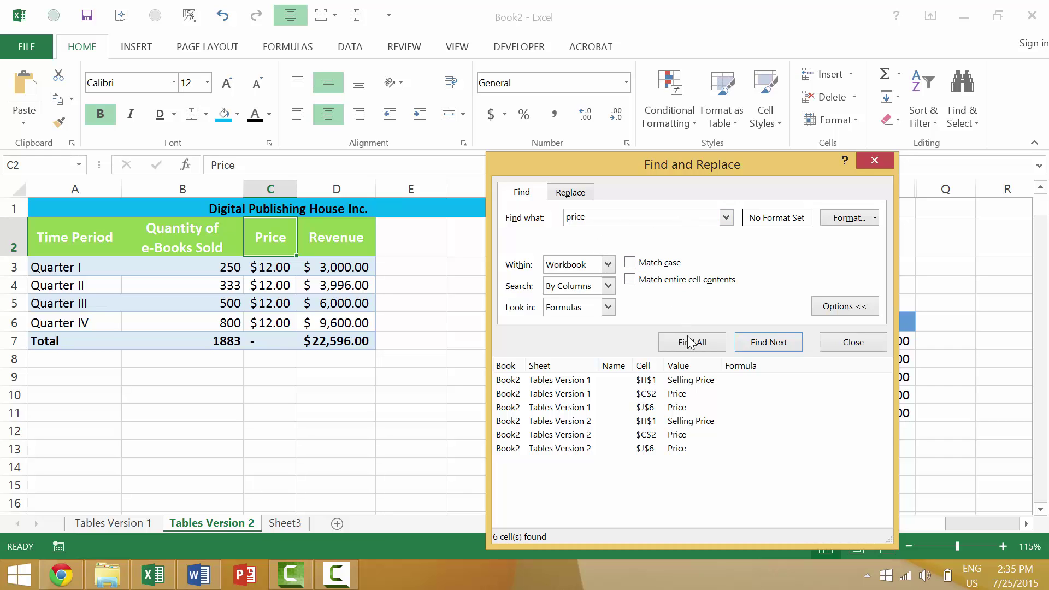
{"action": "left_click", "coordinate": [709, 343]}
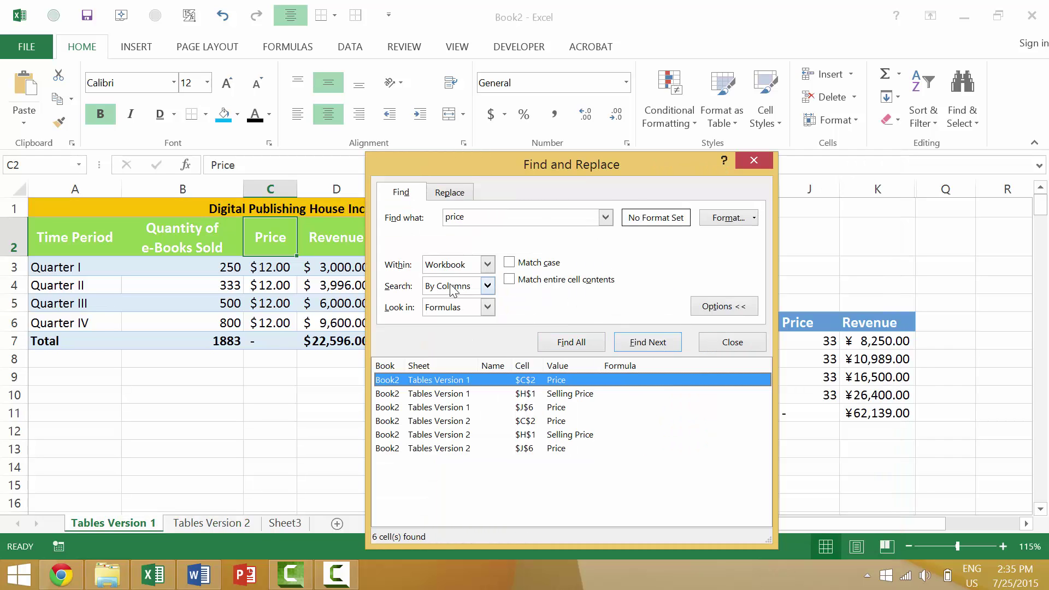
Step: Search with Match case on, correct the term to 'Price', list six matches, then clear Match case
{"action": "left_click", "coordinate": [509, 263]}
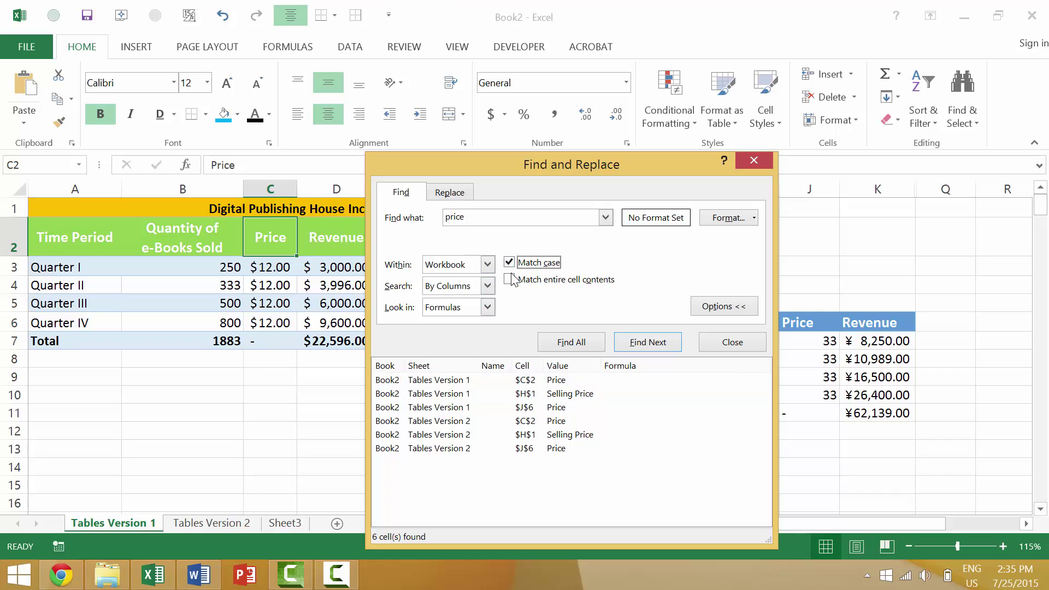
{"action": "left_click", "coordinate": [575, 344]}
{"action": "left_click", "coordinate": [512, 330]}
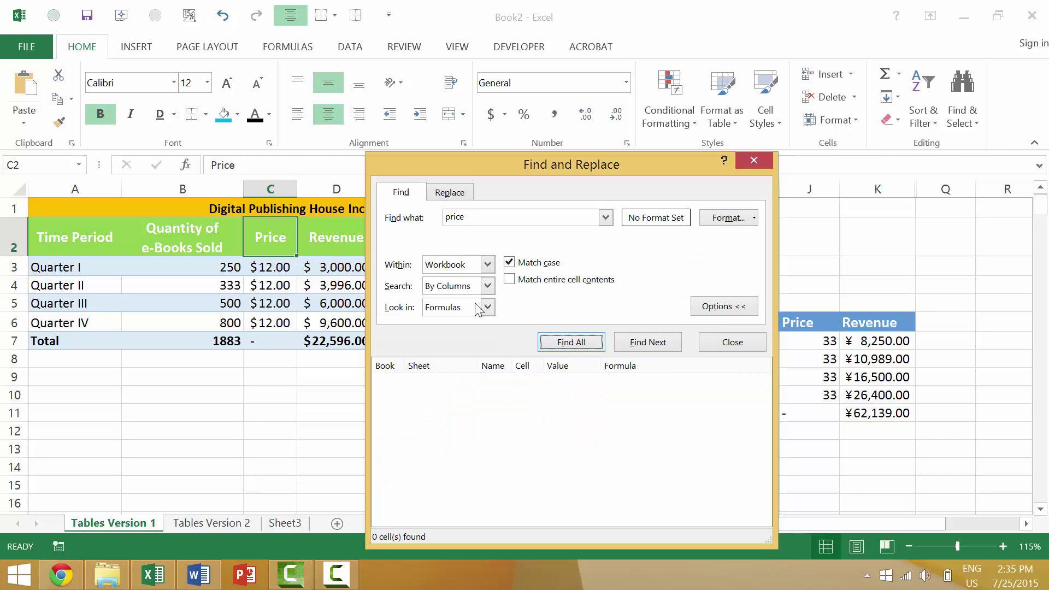
{"action": "double_click", "coordinate": [447, 217]}
{"action": "left_click", "coordinate": [466, 222]}
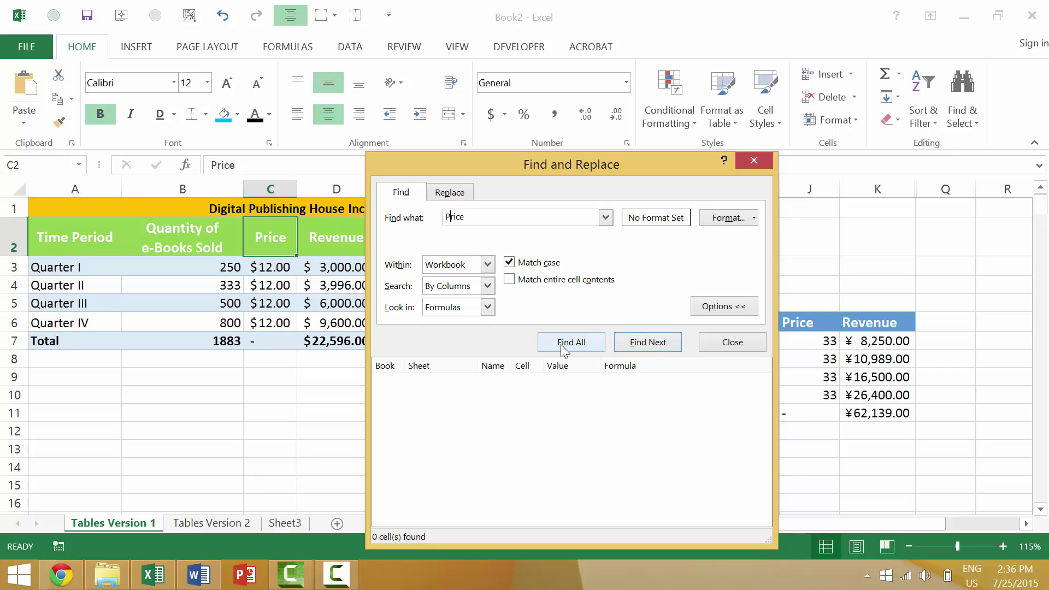
{"action": "key", "text": "Return"}
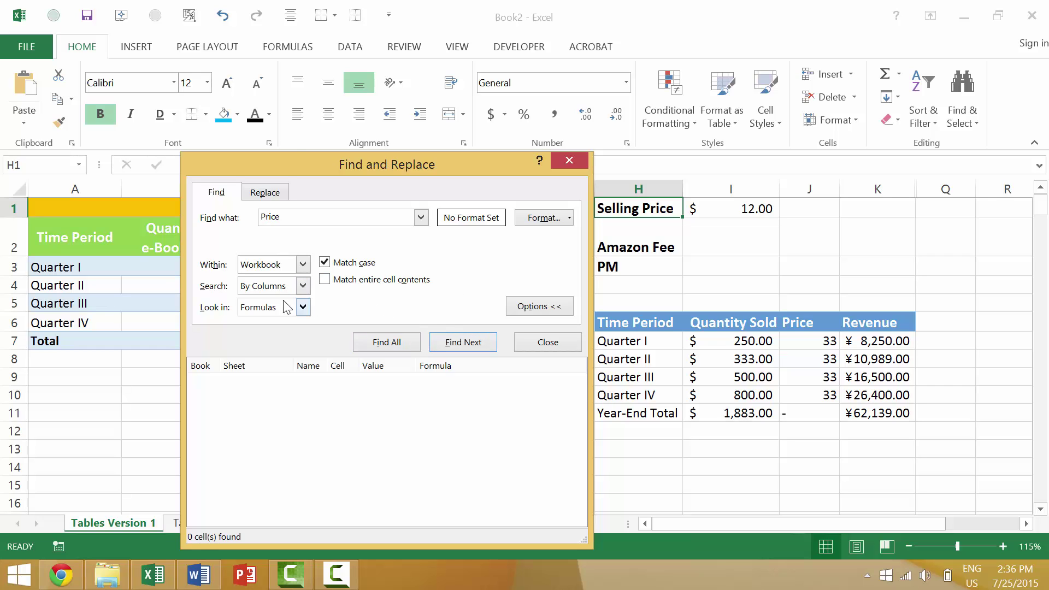
{"action": "left_click", "coordinate": [417, 342]}
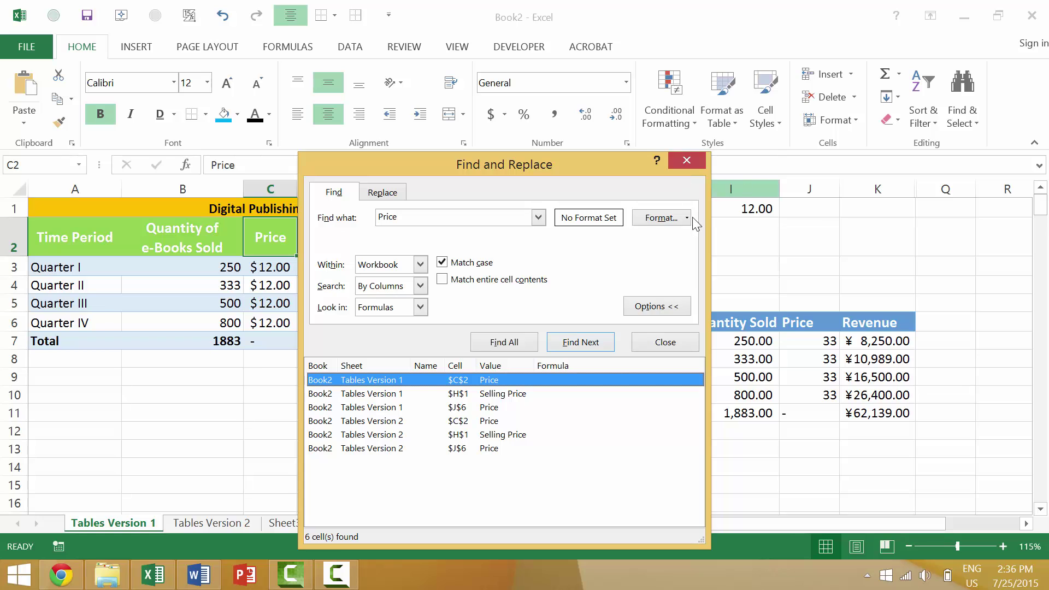
{"action": "left_click", "coordinate": [441, 263]}
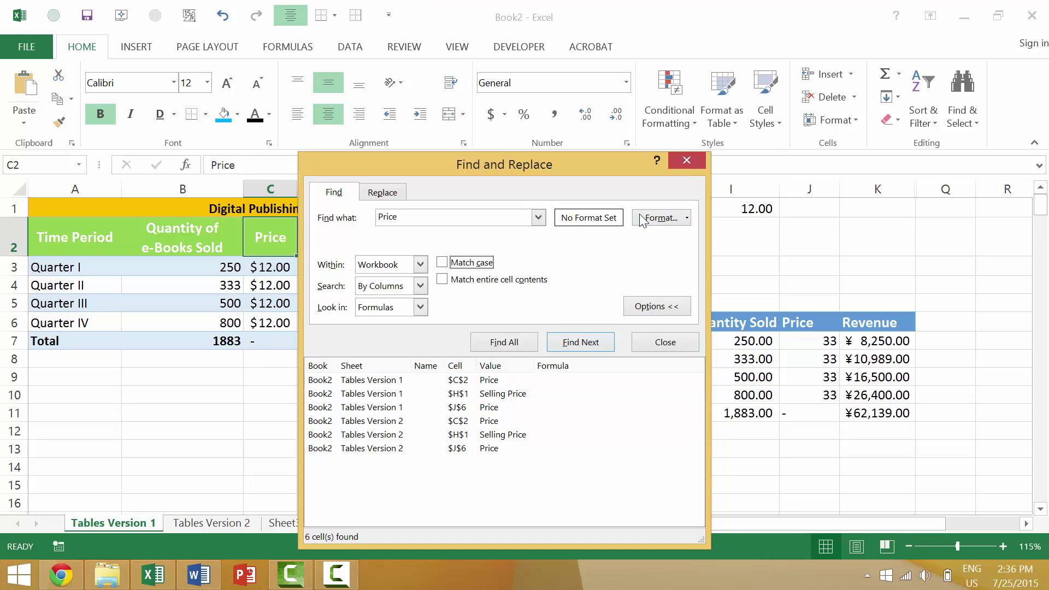
Step: Reopen Find with Within set to Sheet, Match case toggled, and Search set to By Rows
{"action": "left_click", "coordinate": [686, 162]}
{"action": "key", "text": "ctrl+f"}
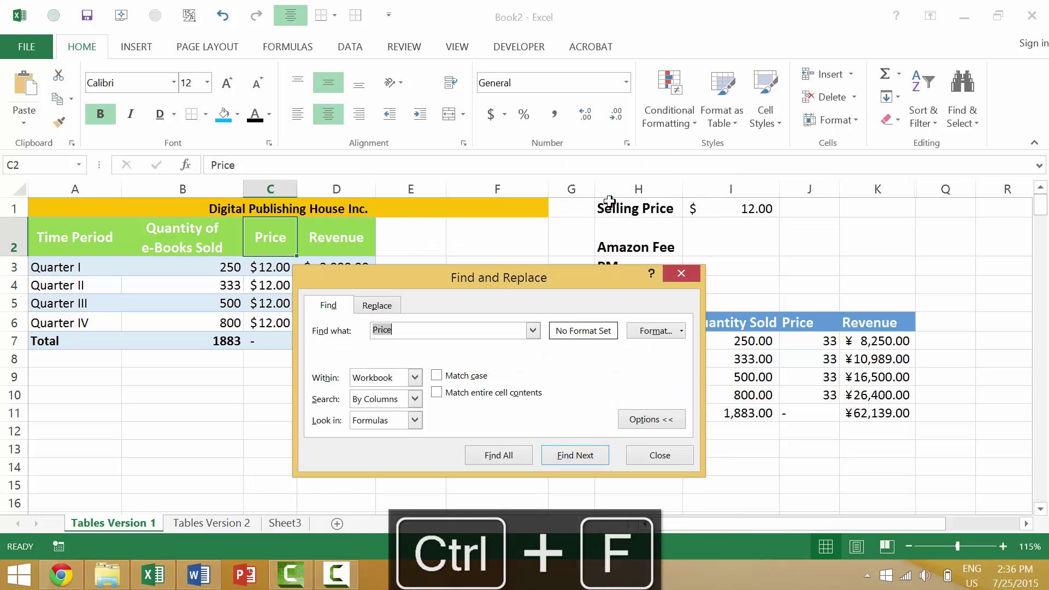
{"action": "left_click", "coordinate": [660, 419]}
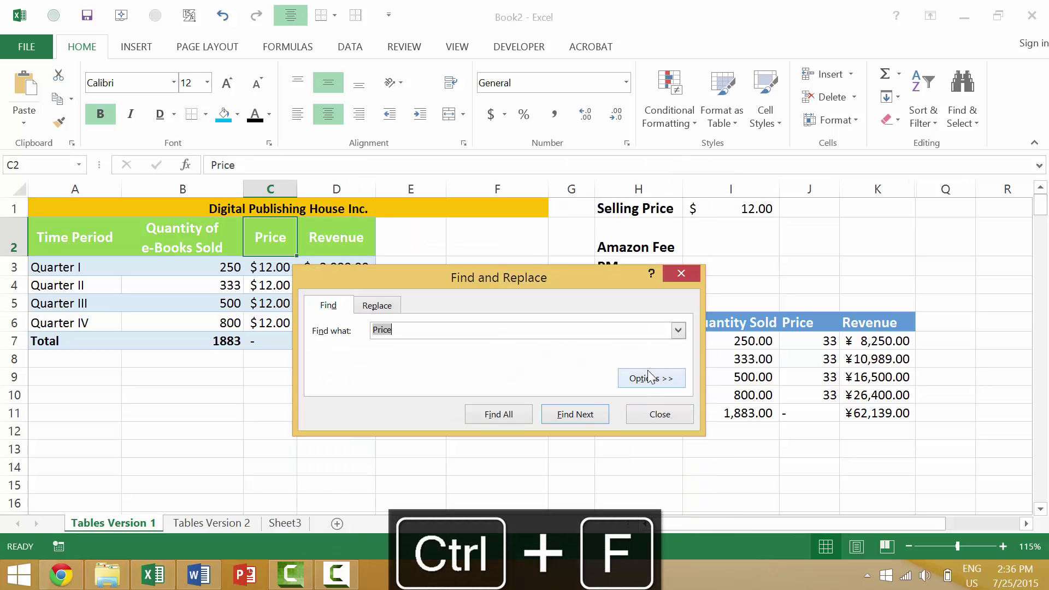
{"action": "left_click", "coordinate": [650, 377]}
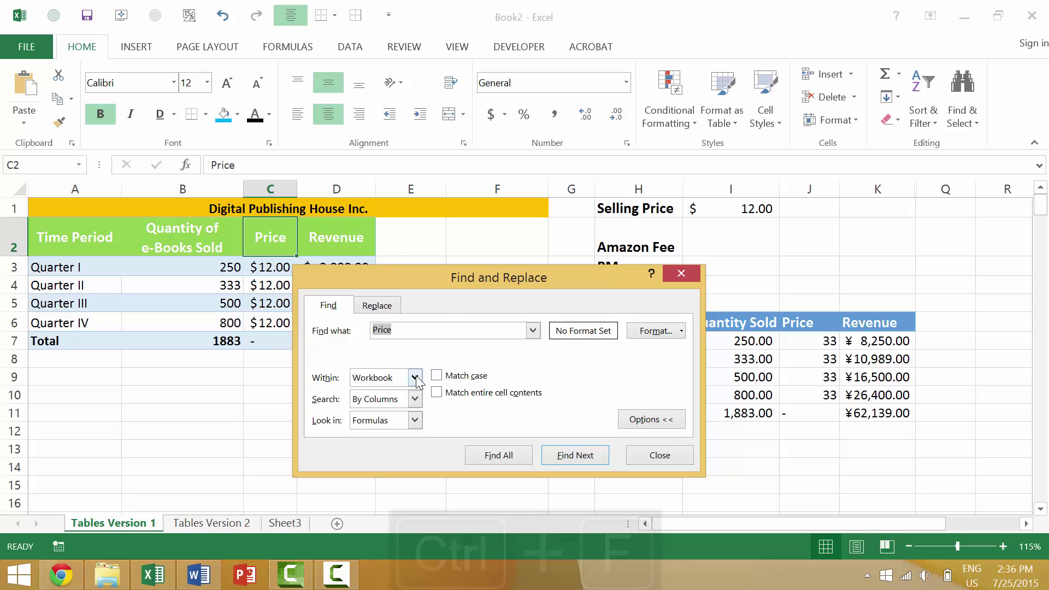
{"action": "left_click", "coordinate": [415, 378]}
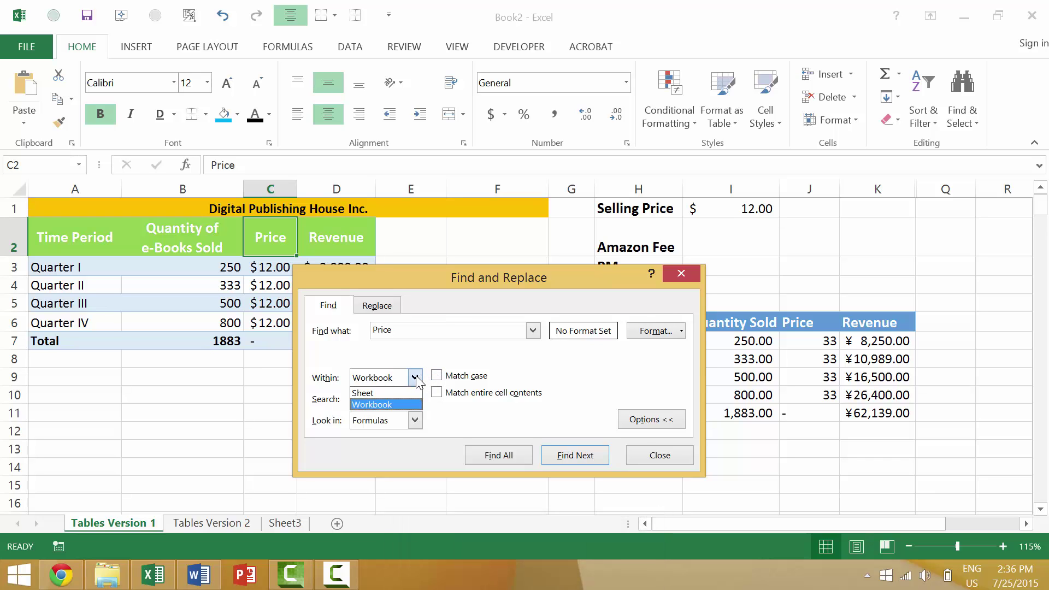
{"action": "left_click", "coordinate": [379, 392]}
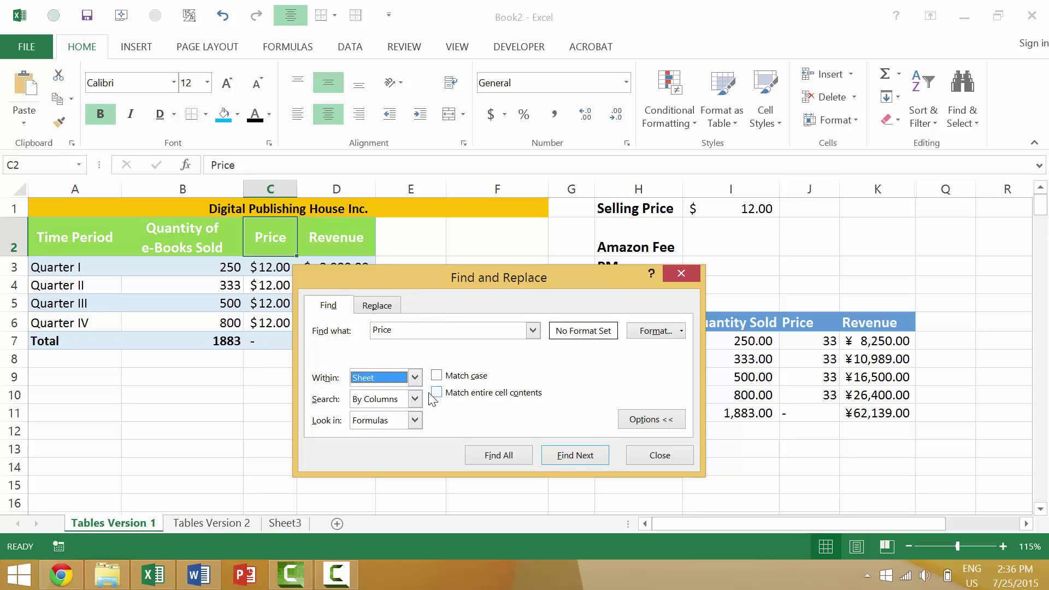
{"action": "left_click", "coordinate": [445, 377]}
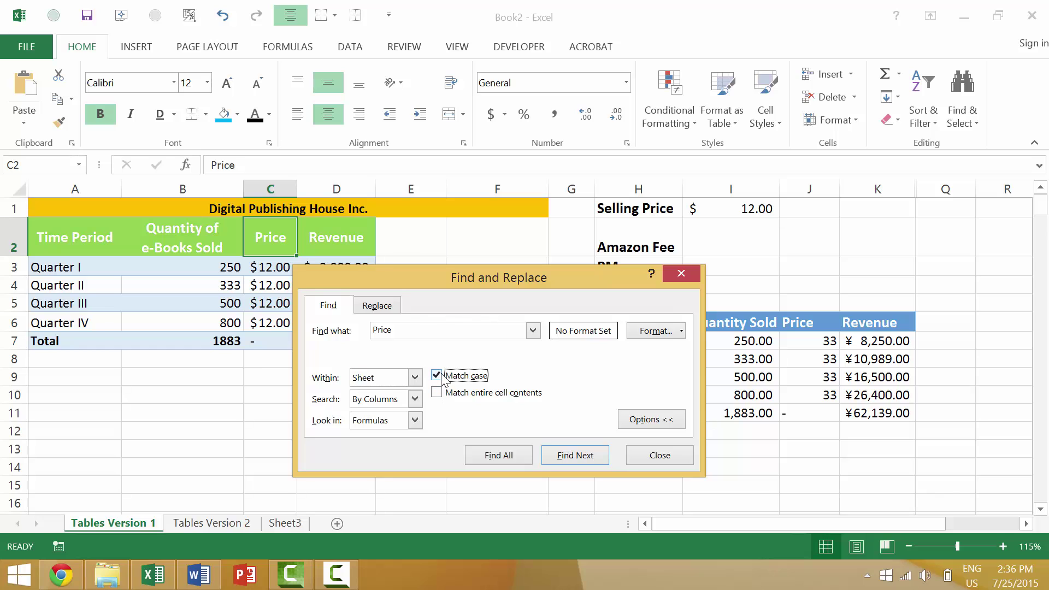
{"action": "left_click", "coordinate": [415, 399]}
{"action": "left_click", "coordinate": [401, 416]}
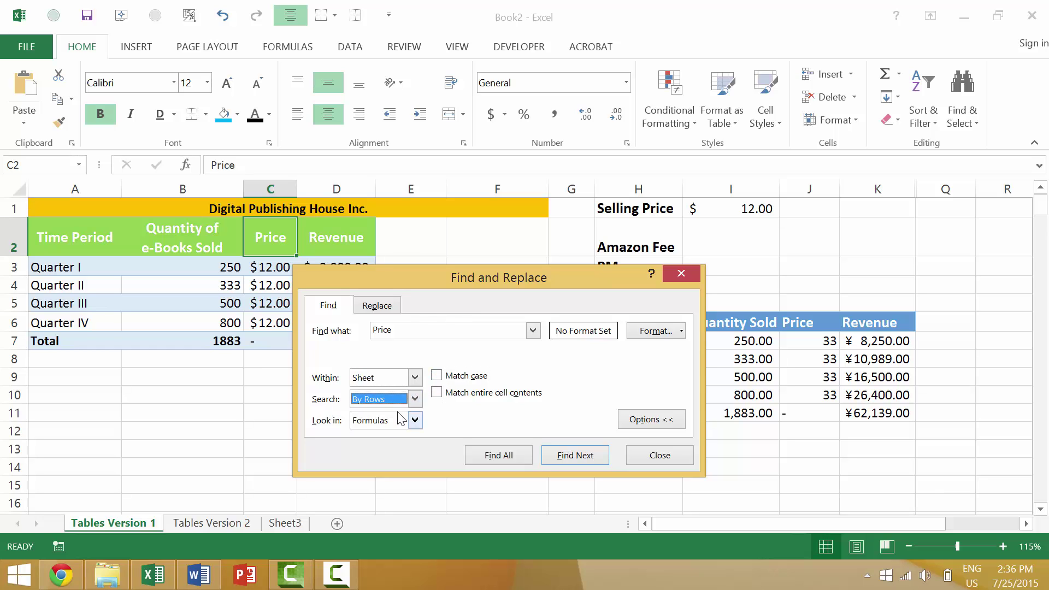
Step: Find All on this sheet, step through the Price matches to J6, and close the dialog
{"action": "left_click", "coordinate": [523, 457]}
{"action": "left_click", "coordinate": [575, 457]}
{"action": "left_click", "coordinate": [575, 456]}
{"action": "left_click", "coordinate": [575, 458]}
{"action": "left_click", "coordinate": [575, 456]}
{"action": "left_click", "coordinate": [573, 456]}
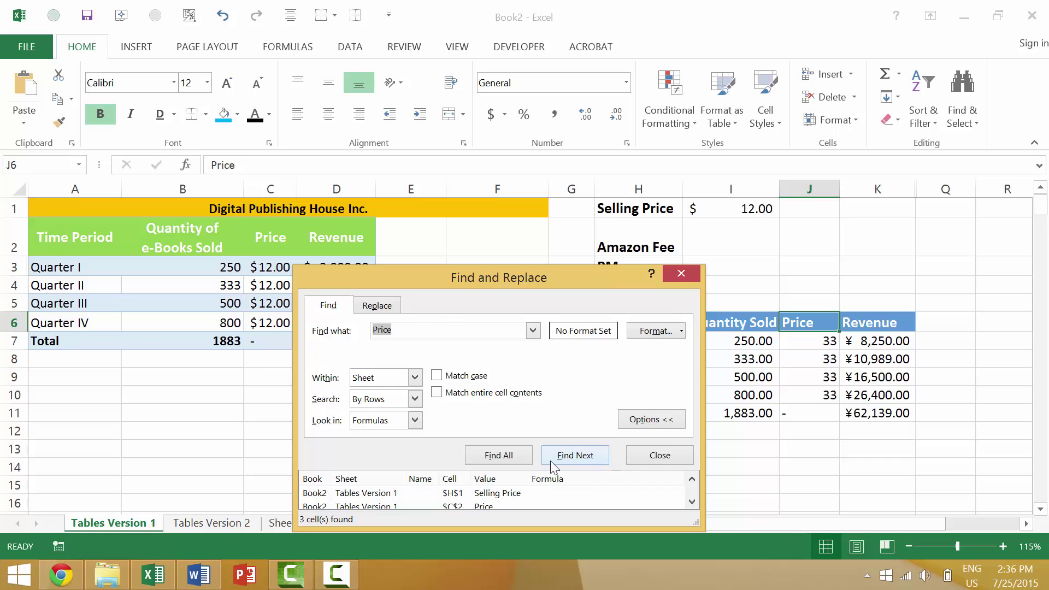
{"action": "left_click", "coordinate": [649, 458]}
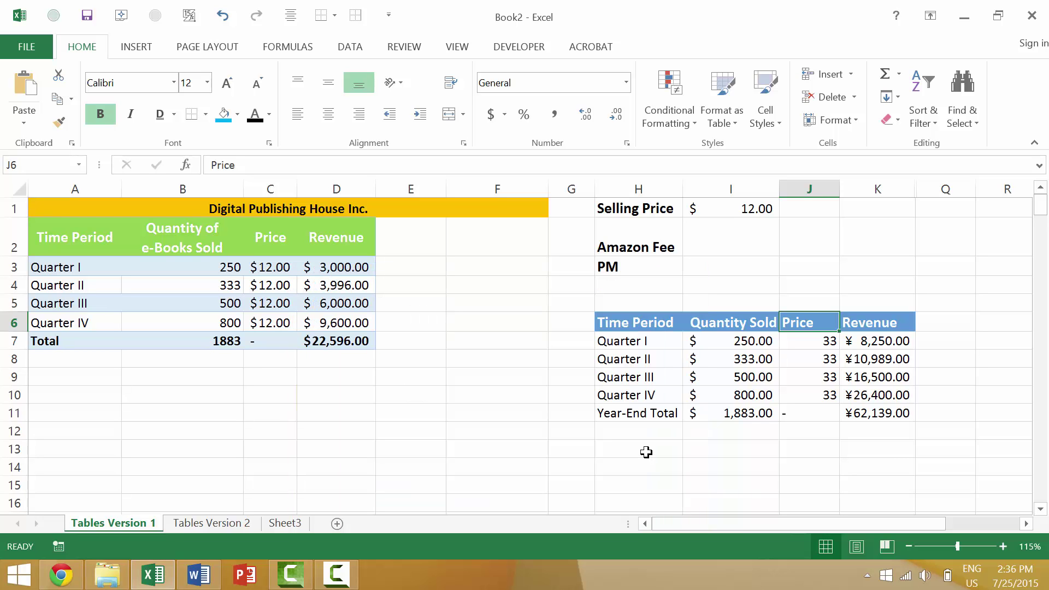
Step: Close the Ctrl+F dialog and reopen Find and Replace through Home > Find & Select > Find
{"action": "key", "text": "ctrl+f"}
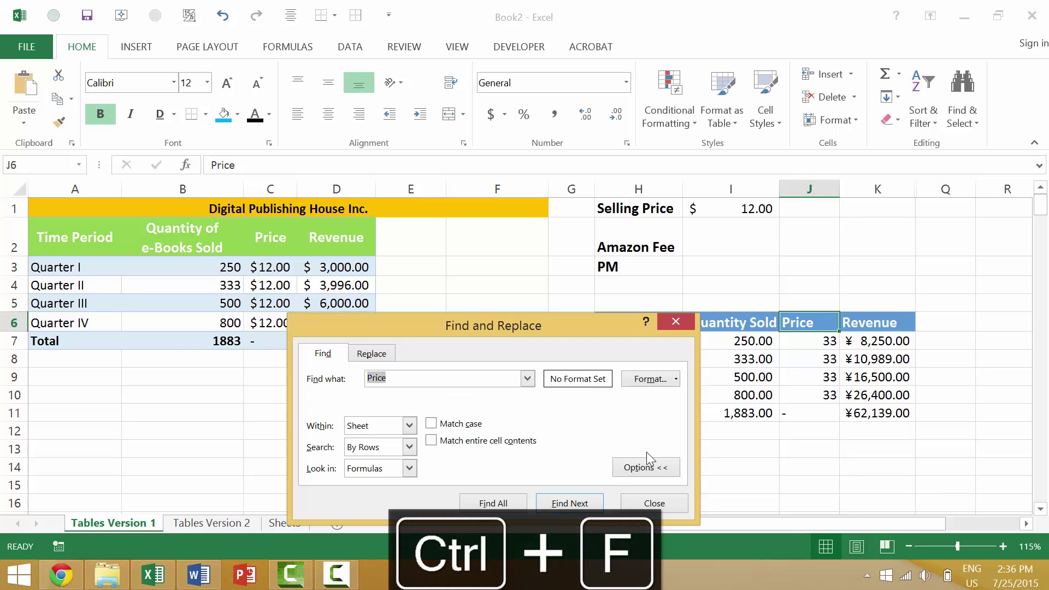
{"action": "left_click", "coordinate": [673, 322]}
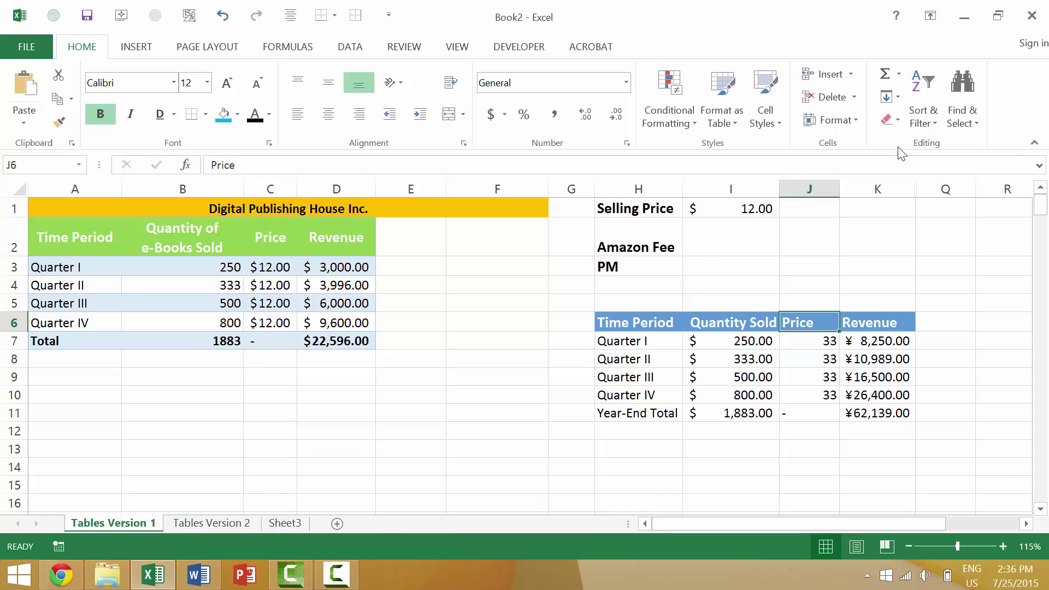
{"action": "left_click", "coordinate": [972, 117]}
{"action": "left_click", "coordinate": [971, 141]}
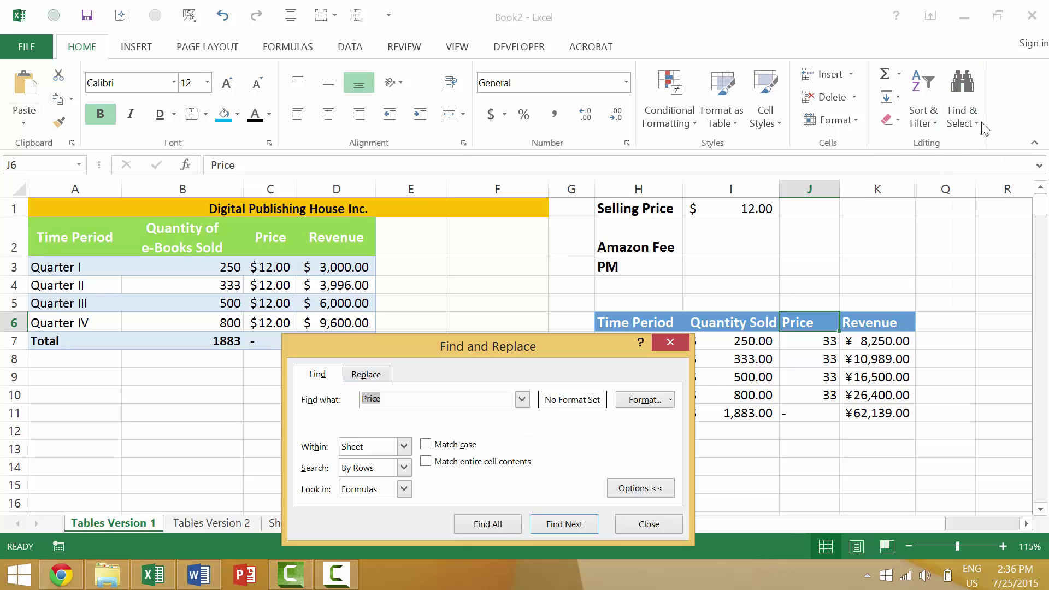
Step: Find All and step through the three 'Price' matches on the current sheet
{"action": "left_click", "coordinate": [623, 489]}
{"action": "left_click", "coordinate": [484, 482]}
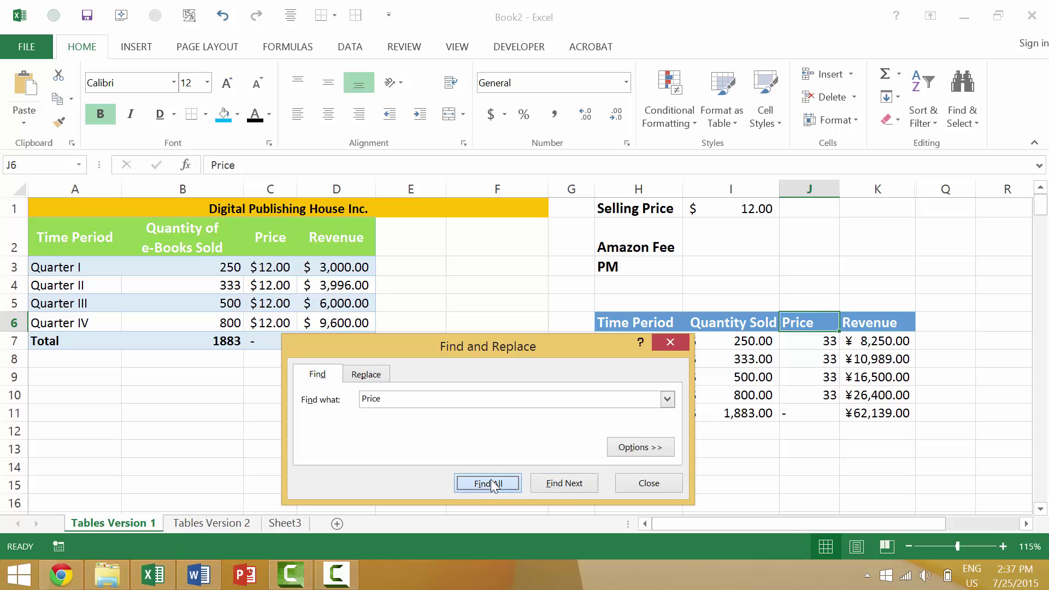
{"action": "left_click", "coordinate": [563, 483]}
{"action": "left_click", "coordinate": [559, 484]}
{"action": "left_click", "coordinate": [560, 485]}
{"action": "left_click", "coordinate": [559, 485]}
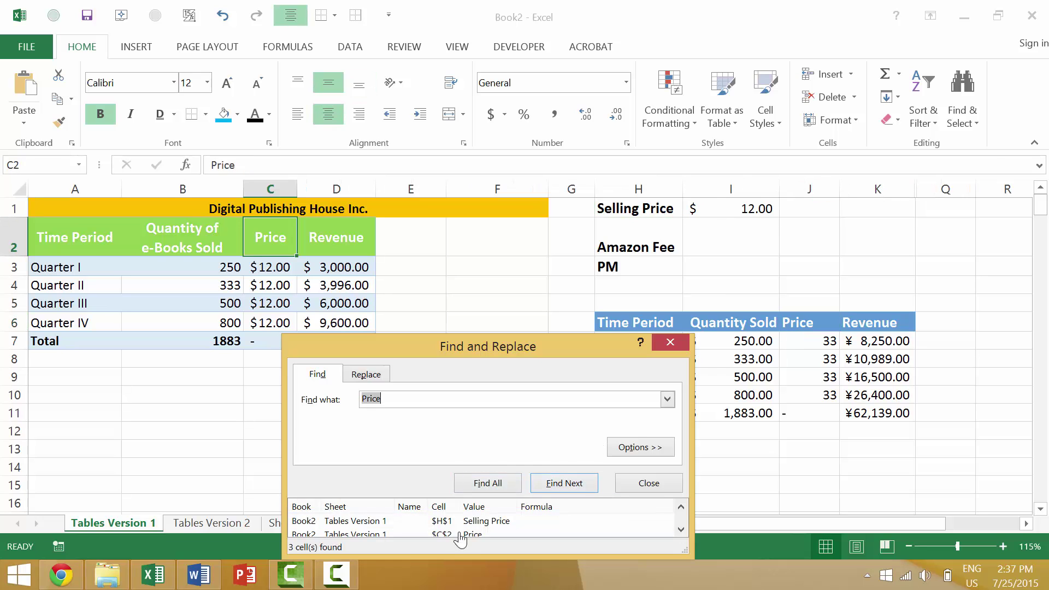
Step: Set Within to Workbook, list all six Price matches in an enlarged results list, then close
{"action": "left_click", "coordinate": [623, 447]}
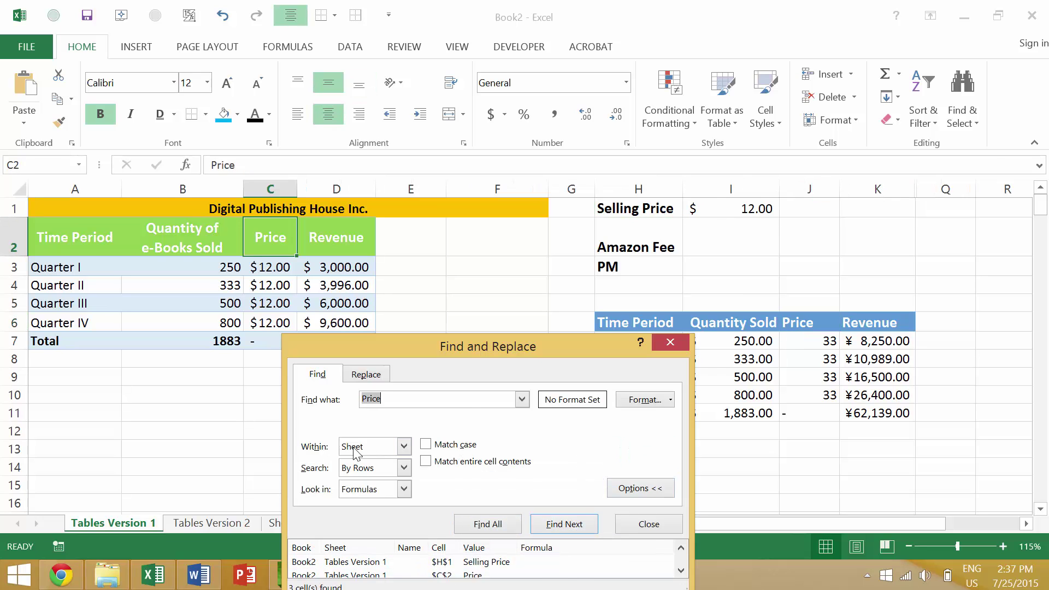
{"action": "left_click", "coordinate": [381, 448]}
{"action": "left_click", "coordinate": [376, 472]}
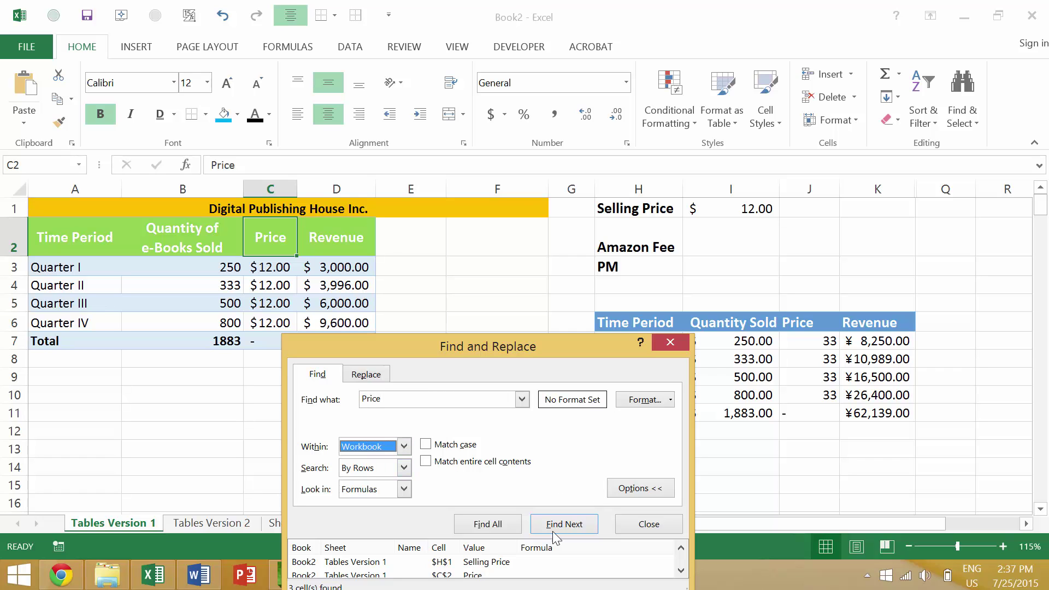
{"action": "left_click", "coordinate": [492, 529]}
{"action": "left_click_drag", "start_coordinate": [489, 349], "coordinate": [604, 173]}
{"action": "left_click_drag", "start_coordinate": [606, 420], "coordinate": [604, 522]}
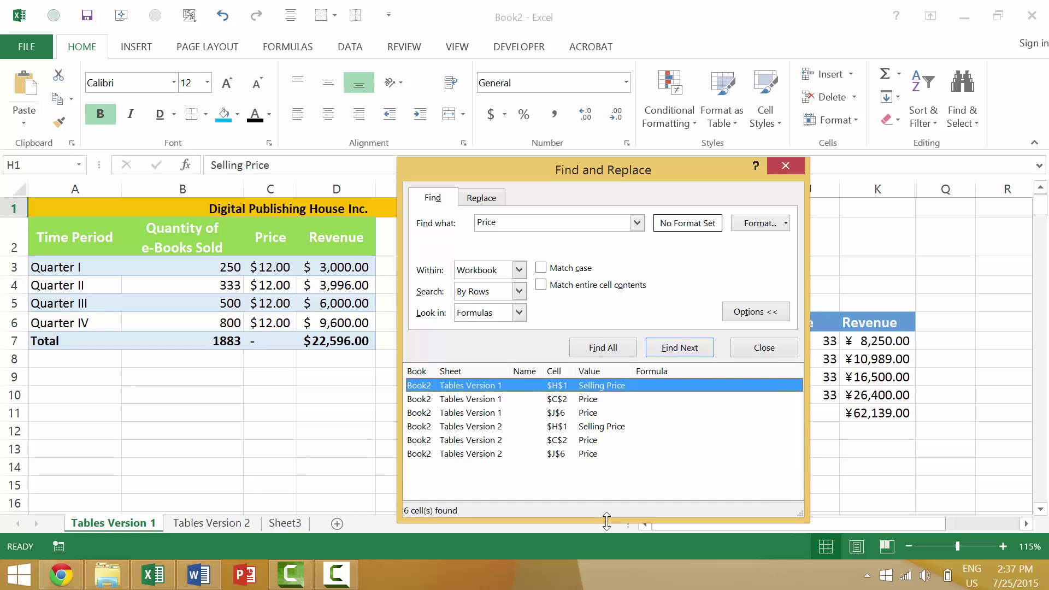
{"action": "left_click", "coordinate": [785, 165]}
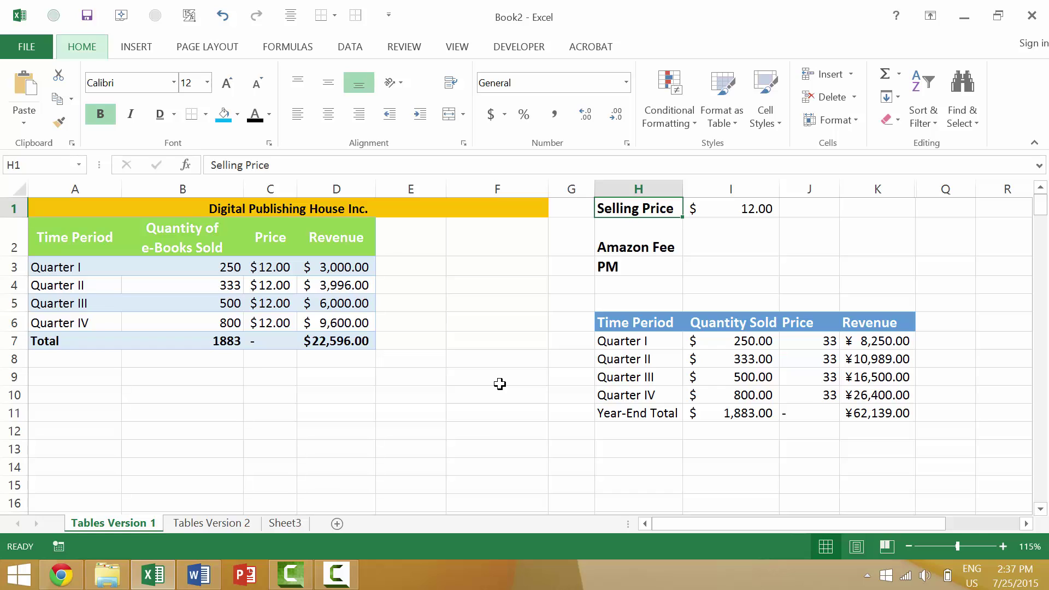
Step: Open Find and Replace with the Alt, H, F, D, F key sequence
{"action": "key", "text": "alt"}
{"action": "key", "text": "h"}
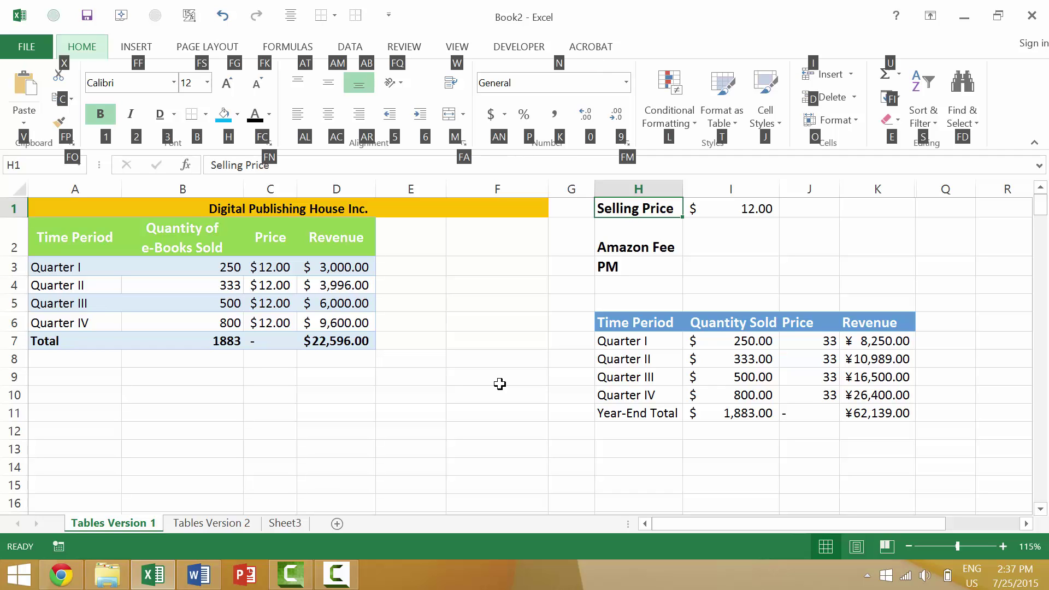
{"action": "key", "text": "f"}
{"action": "key", "text": "d"}
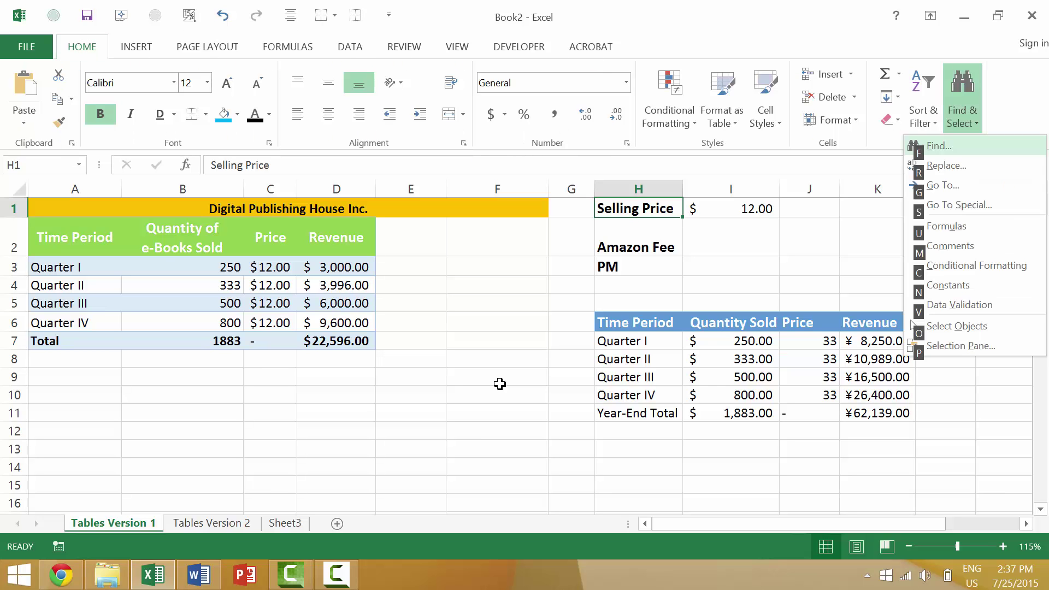
{"action": "key", "text": "f"}
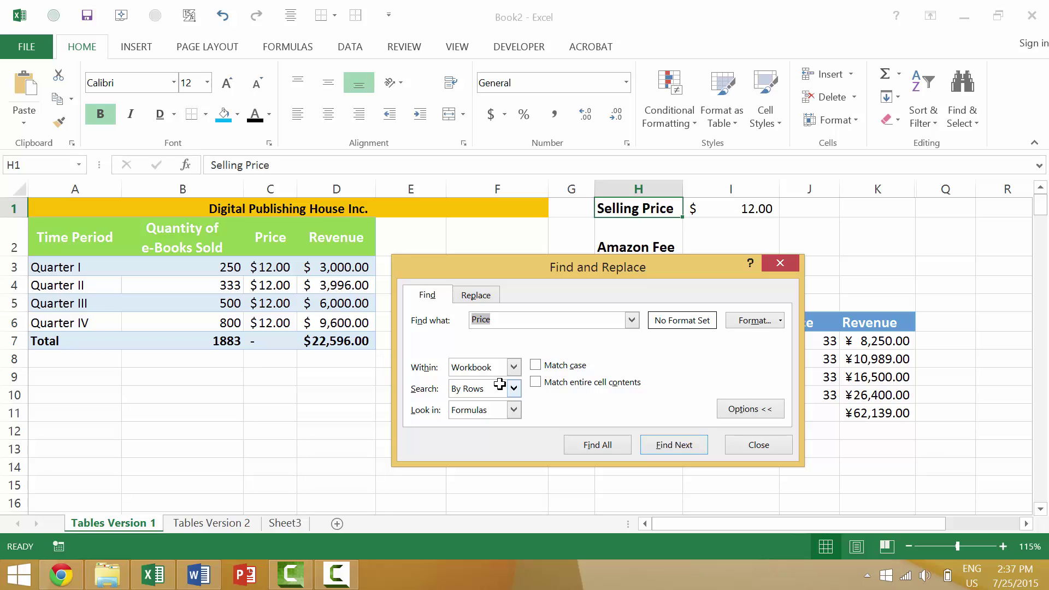
Step: Keep Within on Workbook and Search on By Rows
{"action": "left_click", "coordinate": [503, 369]}
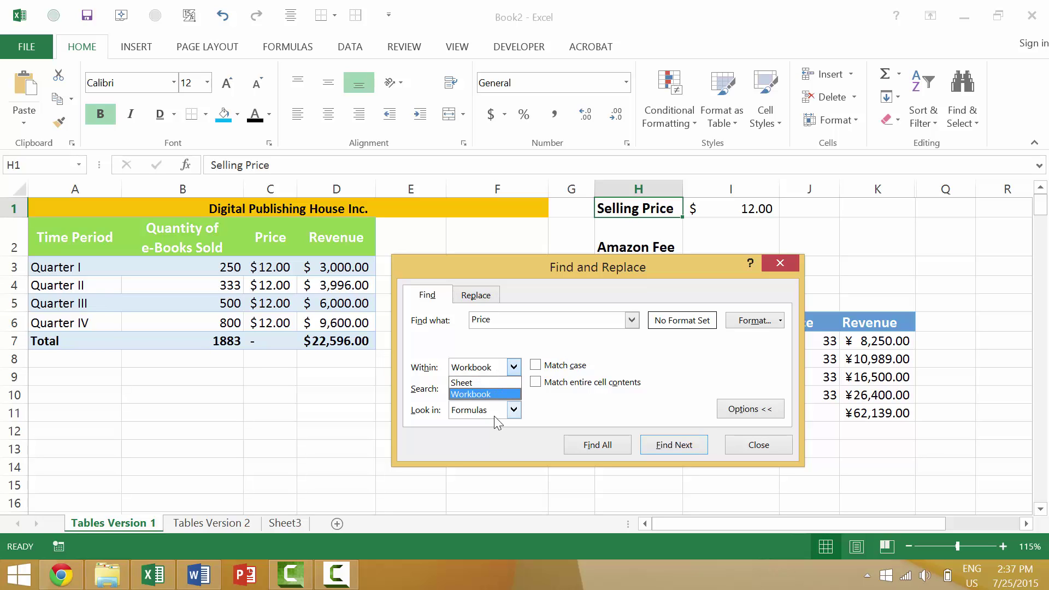
{"action": "left_click", "coordinate": [505, 376]}
{"action": "left_click", "coordinate": [506, 385]}
{"action": "left_click", "coordinate": [508, 400]}
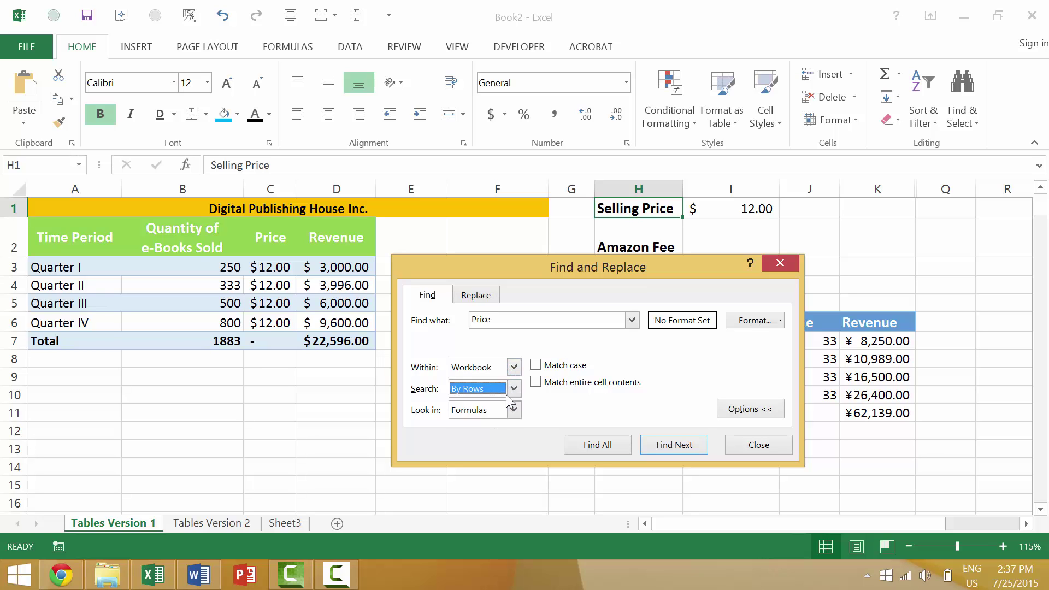
{"action": "left_click", "coordinate": [542, 367]}
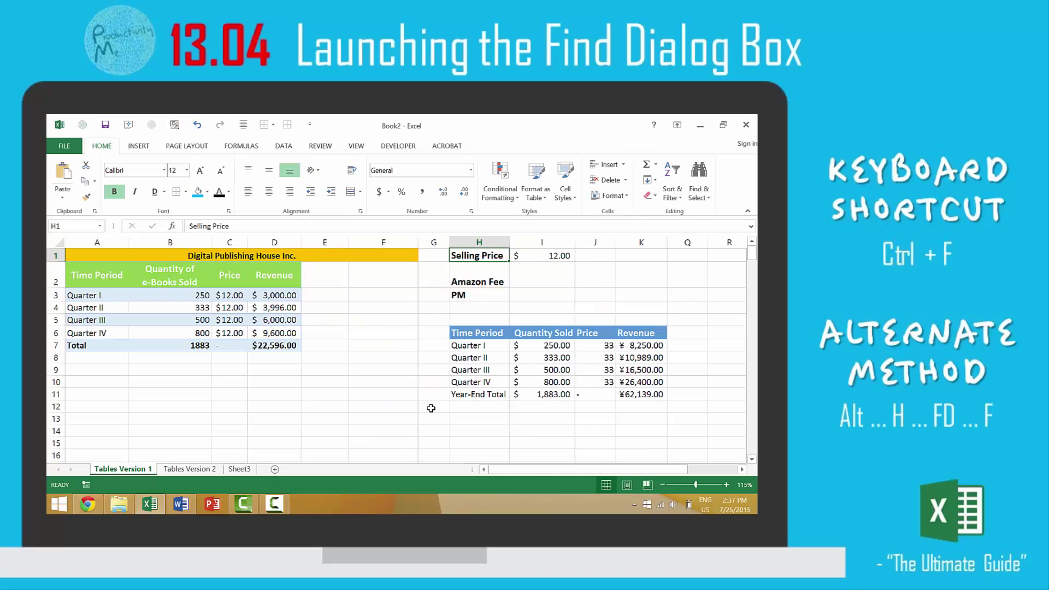
{"action": "left_click", "coordinate": [327, 345]}
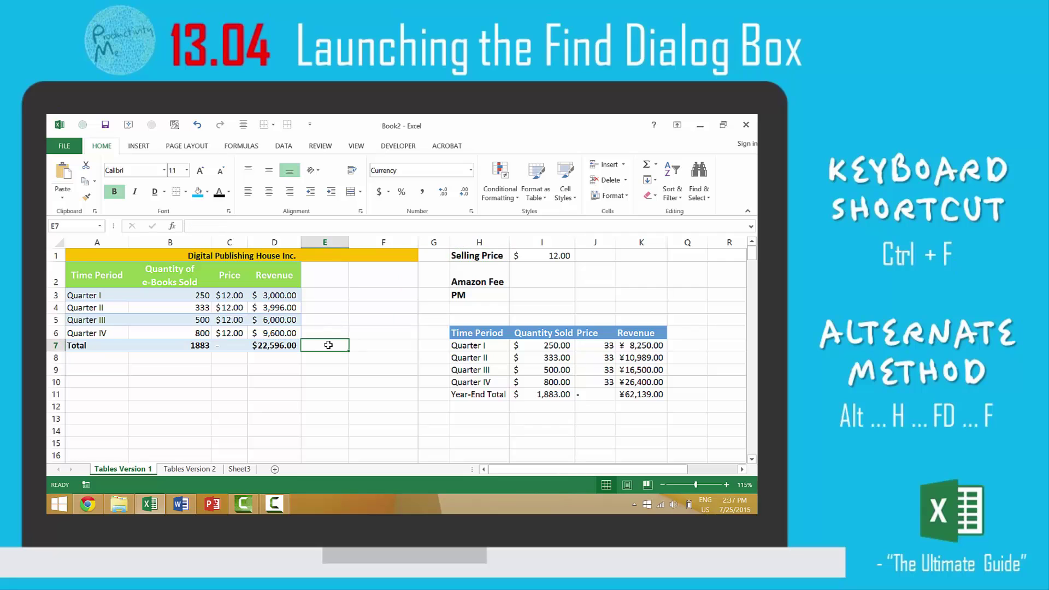
{"action": "key", "text": "ctrl+f"}
{"action": "key", "text": "Escape"}
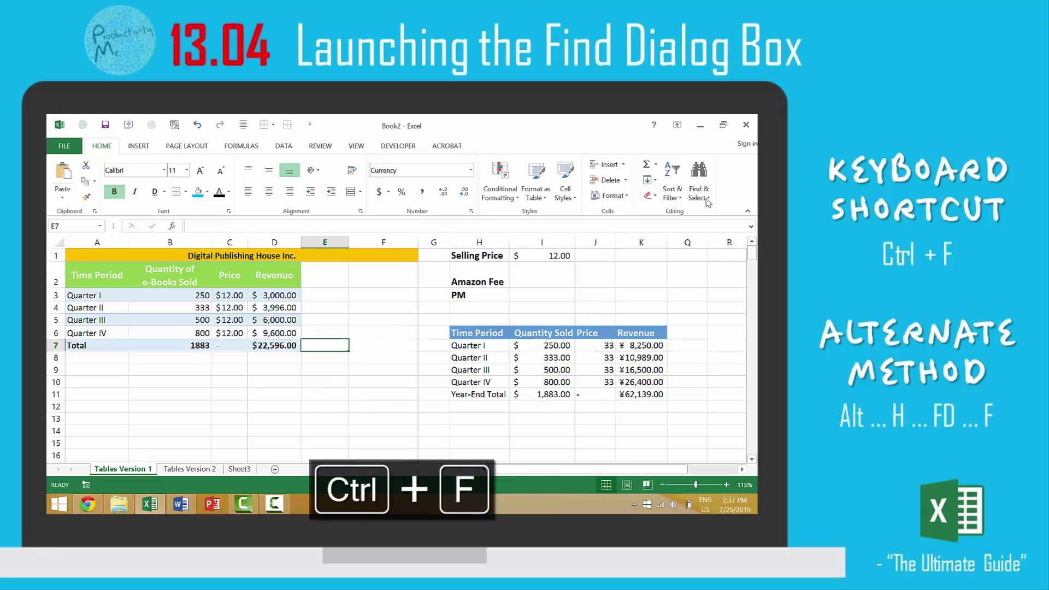
{"action": "left_click", "coordinate": [698, 193]}
{"action": "left_click", "coordinate": [700, 215]}
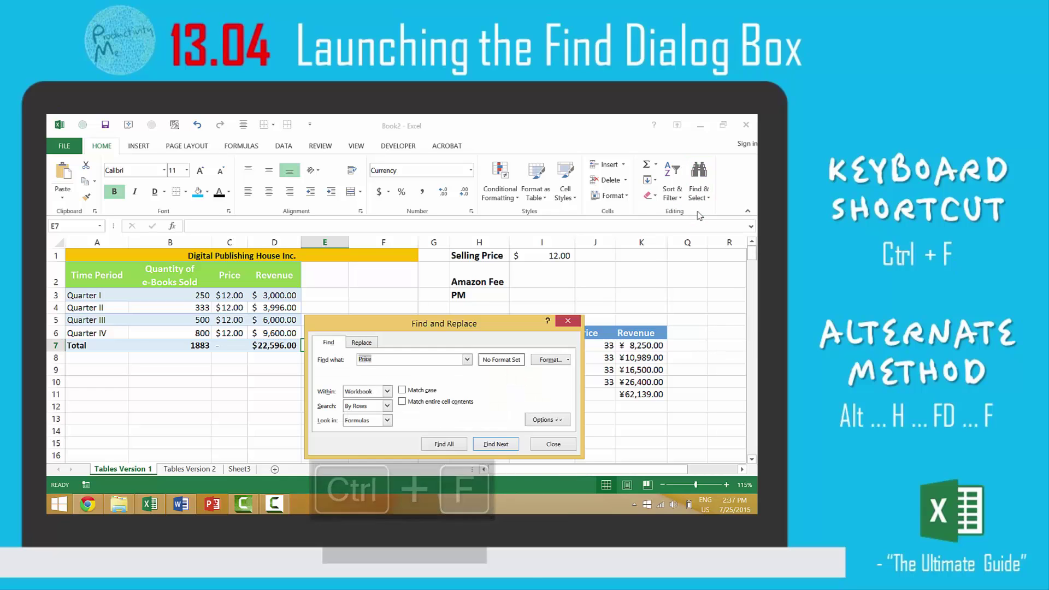
{"action": "key", "text": "Escape"}
{"action": "key", "text": "alt"}
{"action": "key", "text": "h"}
{"action": "key", "text": "f"}
{"action": "key", "text": "d"}
{"action": "key", "text": "f"}
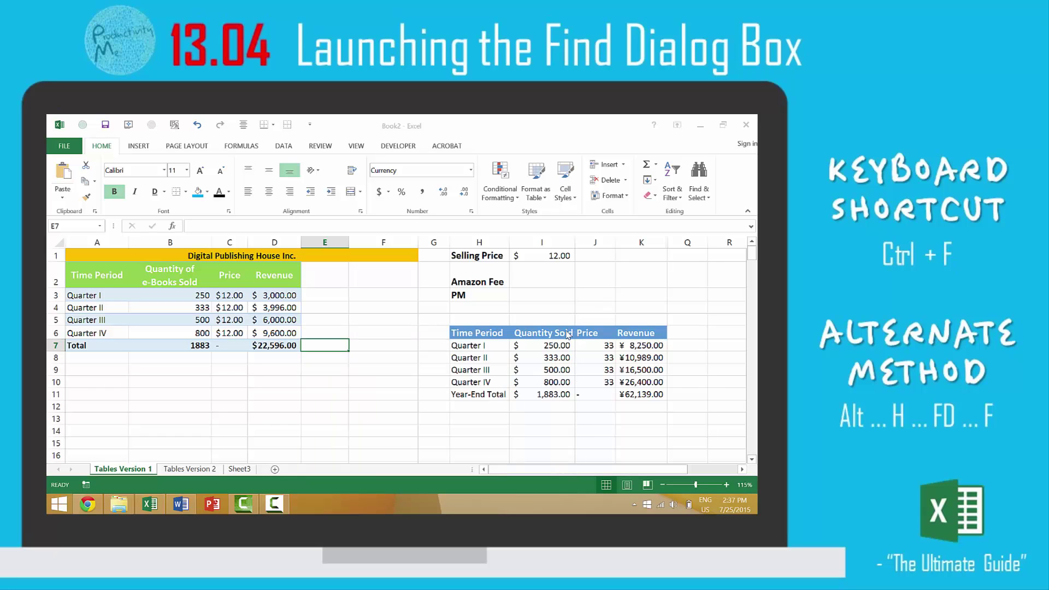
{"action": "left_click", "coordinate": [564, 335]}
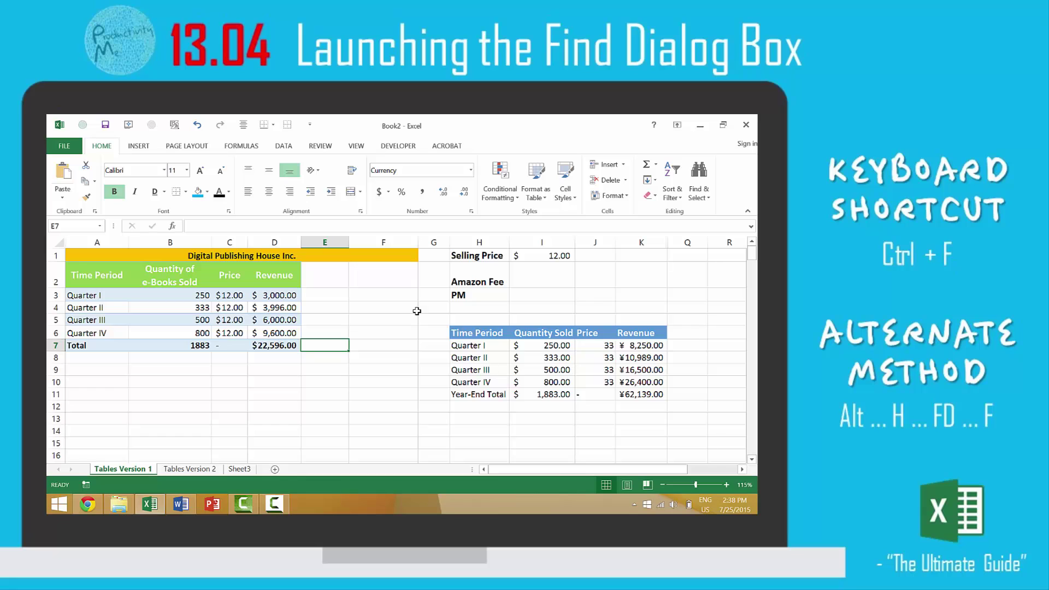
Step: Search Excel Help for 'find' and open the Selection Pane article in a maximized window
{"action": "key", "text": "F1"}
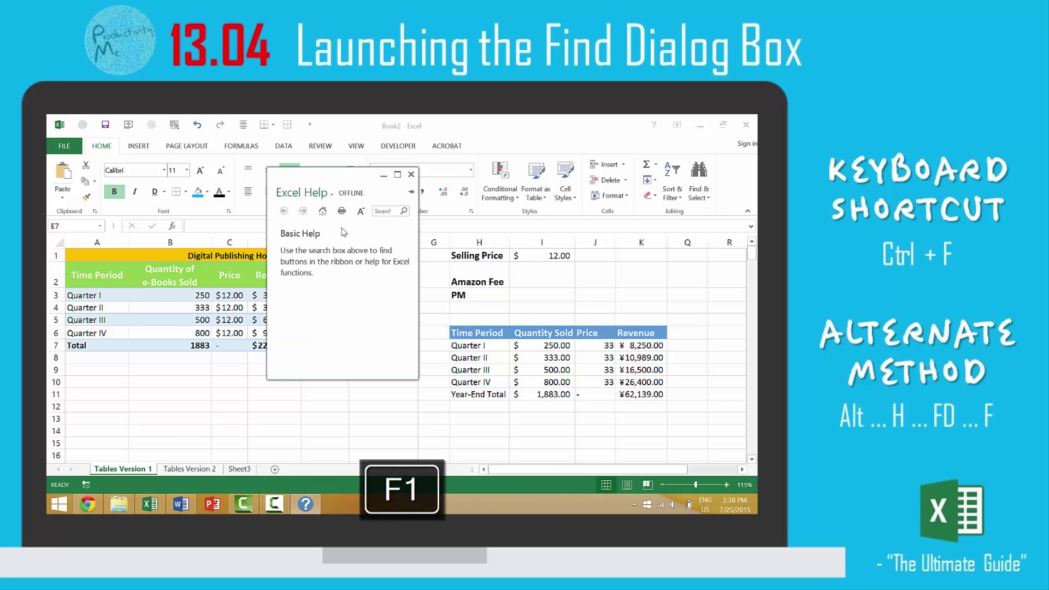
{"action": "left_click", "coordinate": [382, 210]}
{"action": "type", "text": "find"}
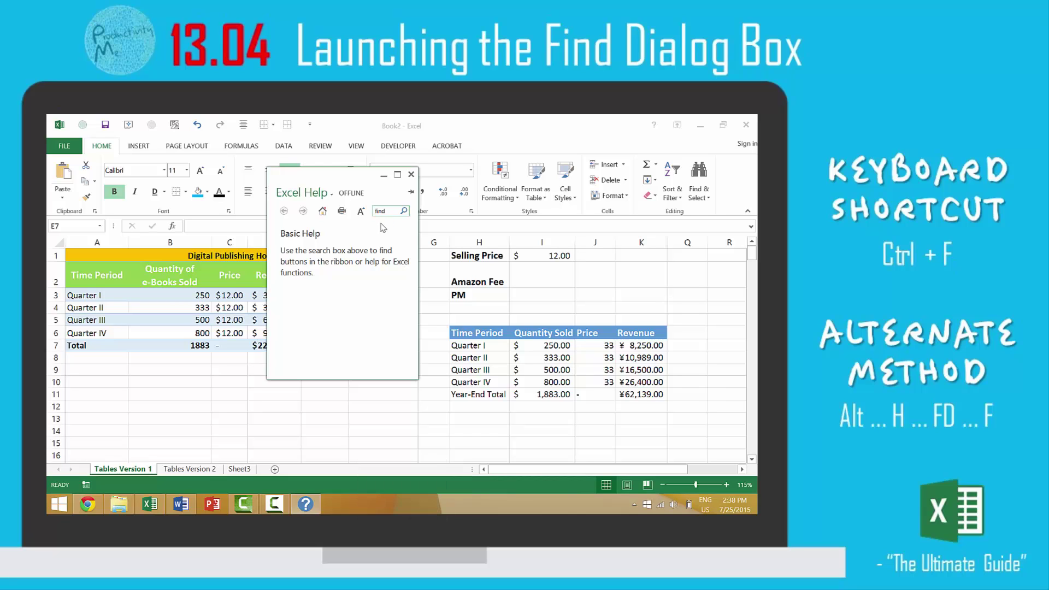
{"action": "key", "text": "Return"}
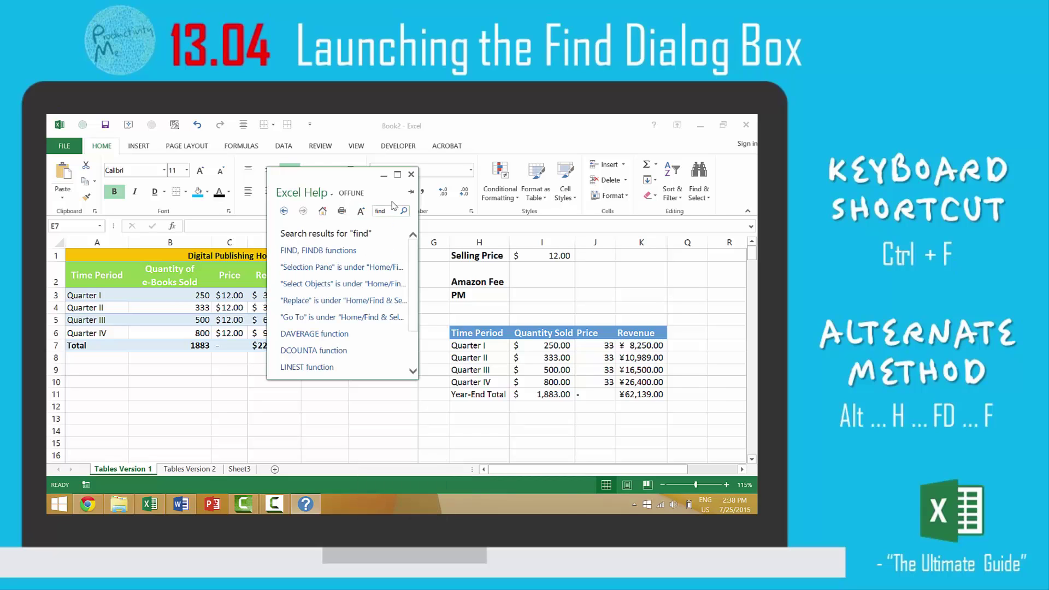
{"action": "left_click", "coordinate": [379, 267]}
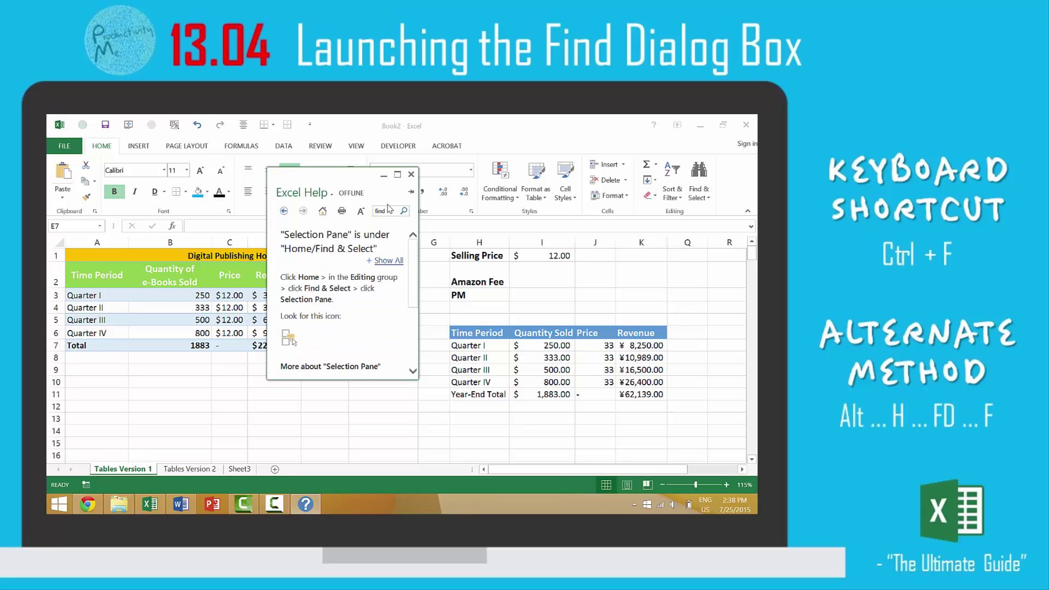
{"action": "left_click", "coordinate": [397, 174]}
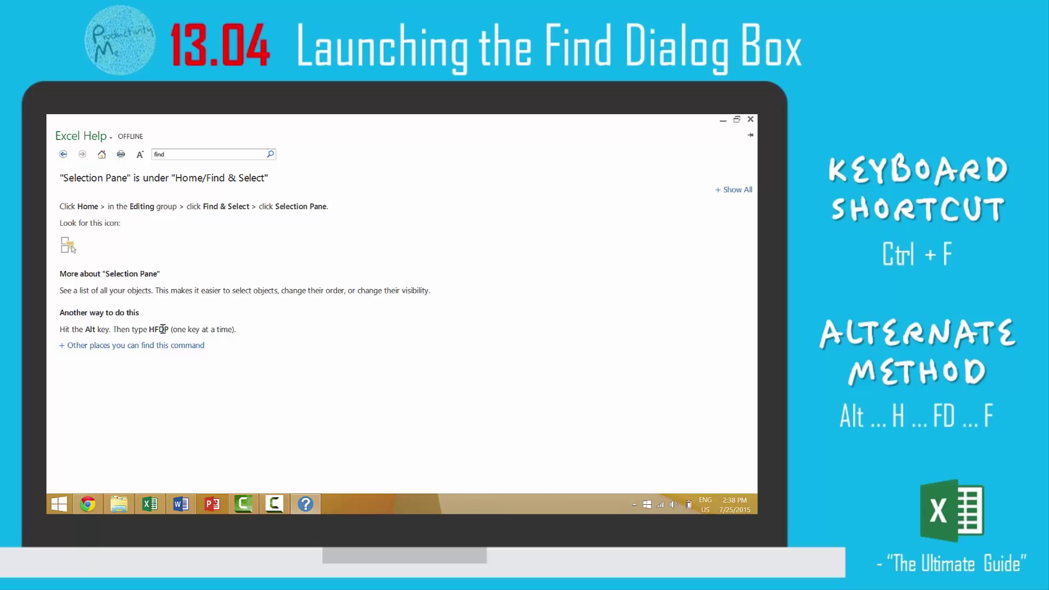
Step: Minimize Help and reopen Find and Replace with the Alt, H, F, D, F ribbon shortcut
{"action": "left_click", "coordinate": [720, 120]}
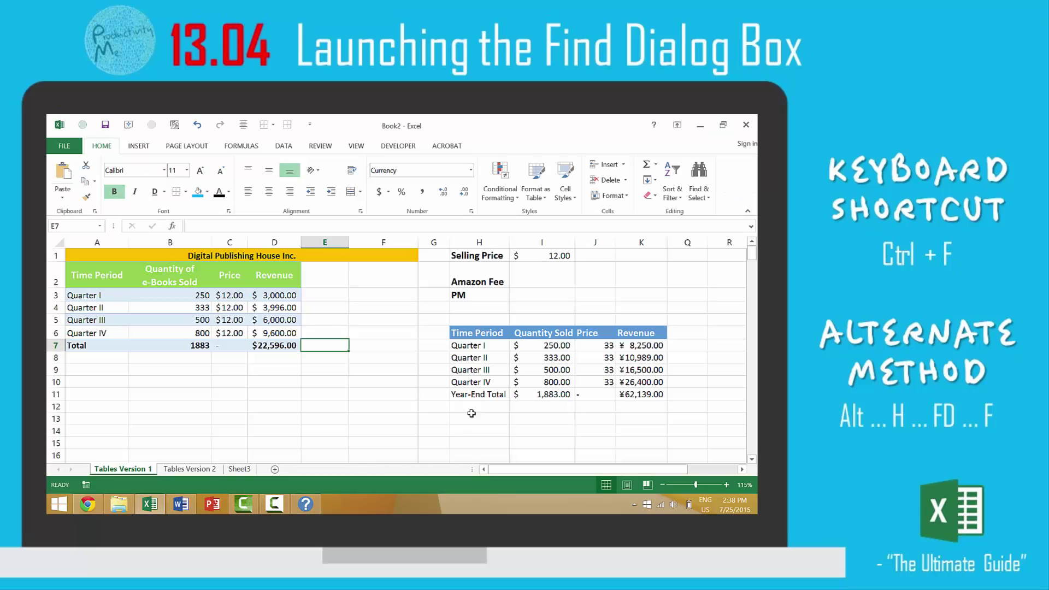
{"action": "key", "text": "alt"}
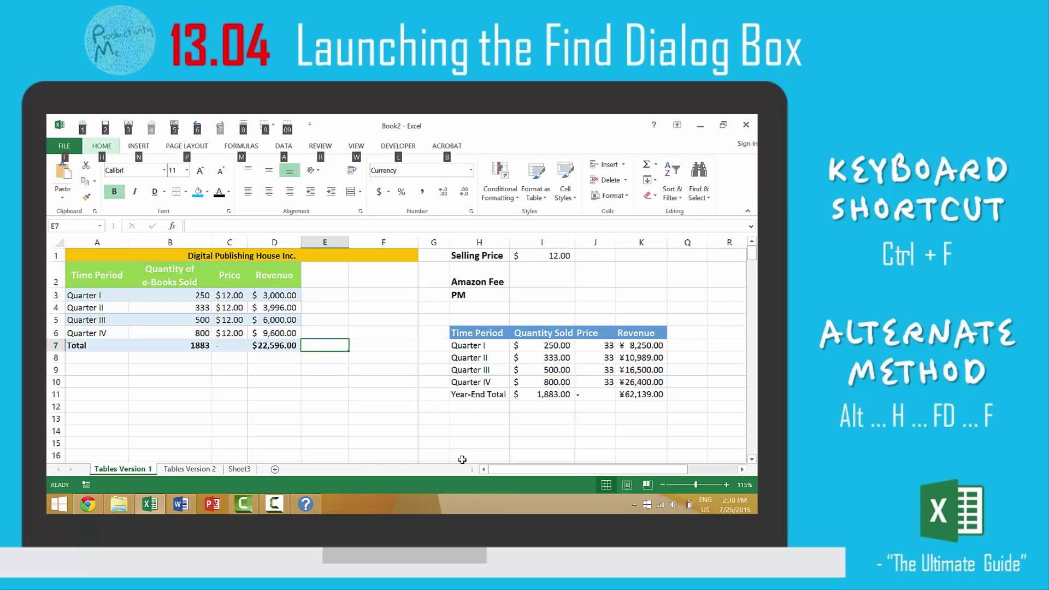
{"action": "key", "text": "h"}
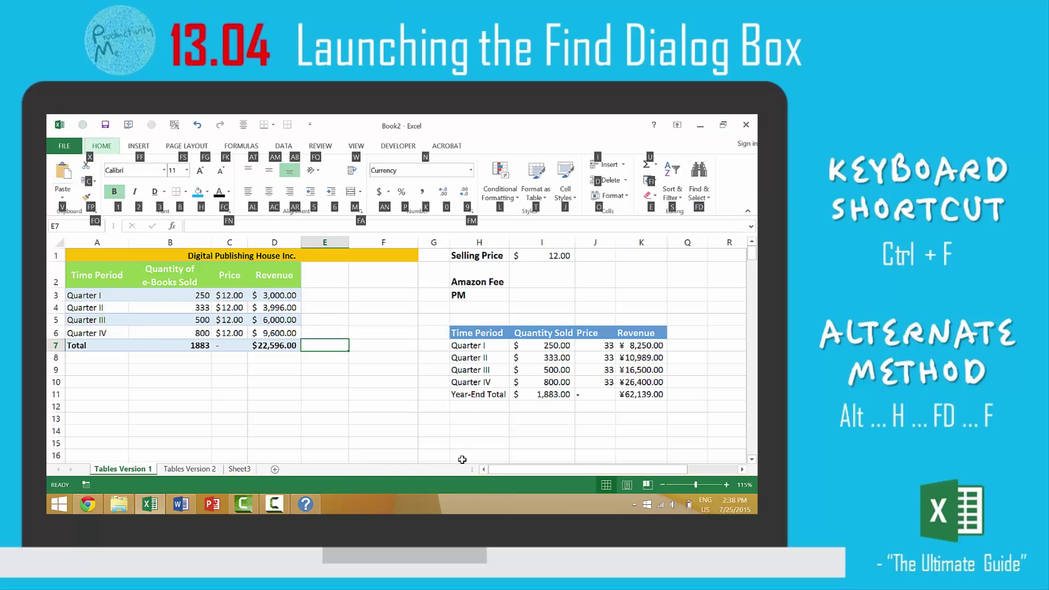
{"action": "key", "text": "f"}
{"action": "key", "text": "d"}
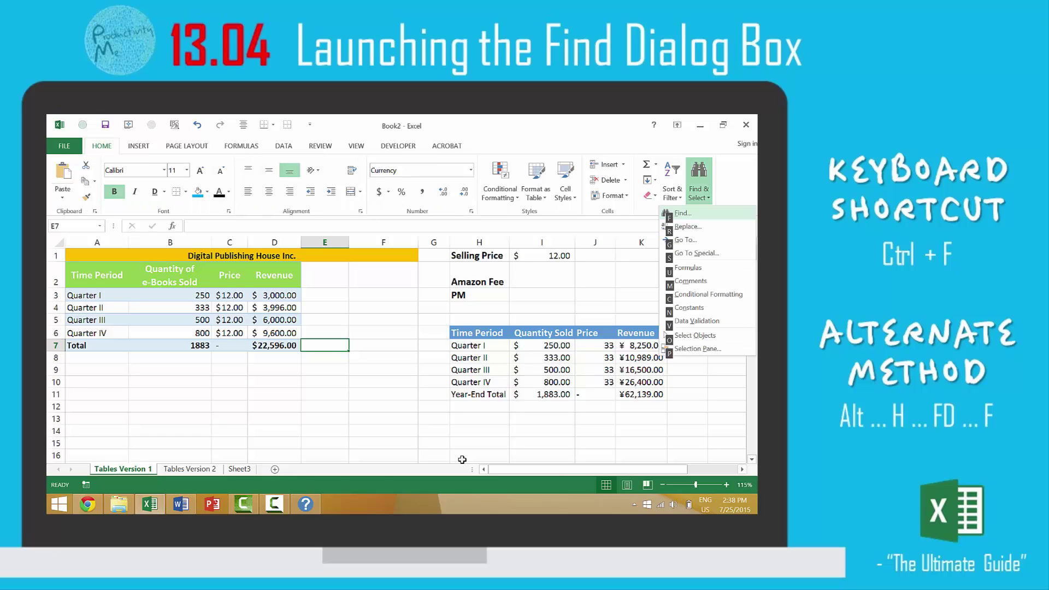
{"action": "key", "text": "f"}
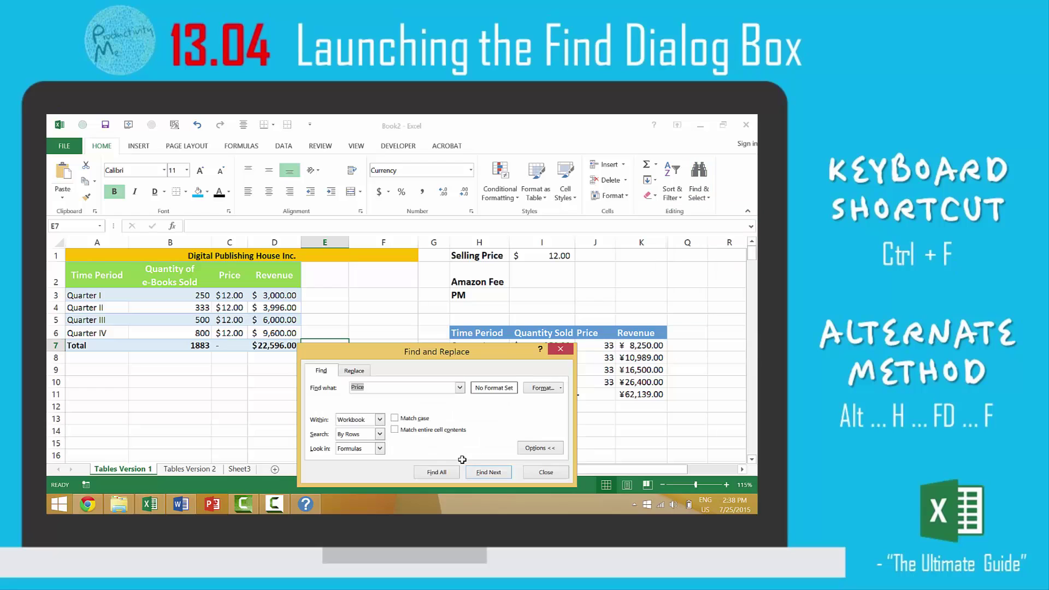